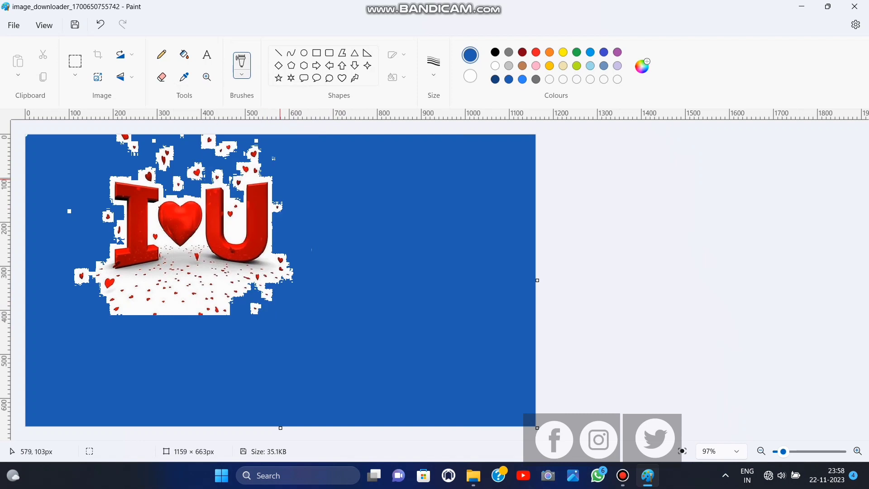
Brush blue over the stray hearts and white patches around the I ♥ U picture, undoing the last stroke along its lower edge.
{"action": "left_click", "coordinate": [279, 208]}
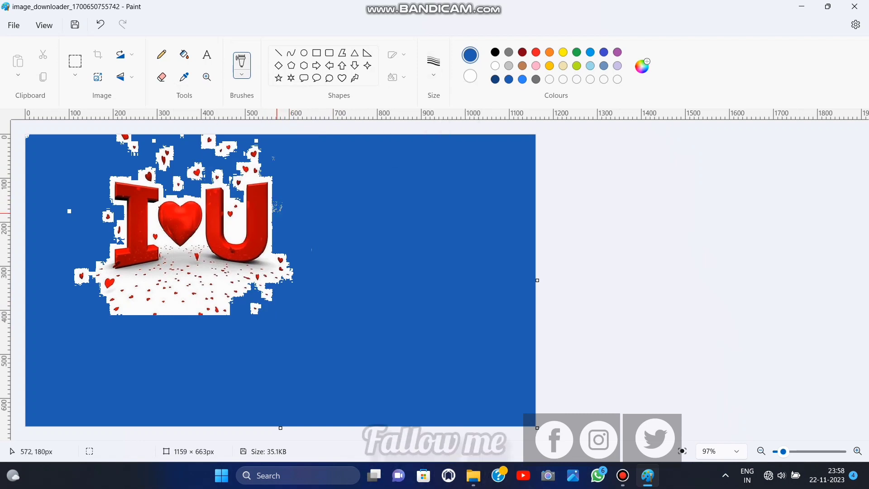
{"action": "left_click", "coordinate": [275, 260]}
{"action": "mouse_move", "coordinate": [282, 247]}
{"action": "left_mouse_down"}
{"action": "mouse_move", "coordinate": [284, 271]}
{"action": "mouse_move", "coordinate": [255, 309]}
{"action": "left_mouse_up"}
{"action": "mouse_move", "coordinate": [88, 273]}
{"action": "left_mouse_down"}
{"action": "mouse_move", "coordinate": [91, 302]}
{"action": "mouse_move", "coordinate": [111, 311]}
{"action": "mouse_move", "coordinate": [149, 308]}
{"action": "mouse_move", "coordinate": [171, 312]}
{"action": "mouse_move", "coordinate": [120, 309]}
{"action": "mouse_move", "coordinate": [244, 327]}
{"action": "left_mouse_up"}
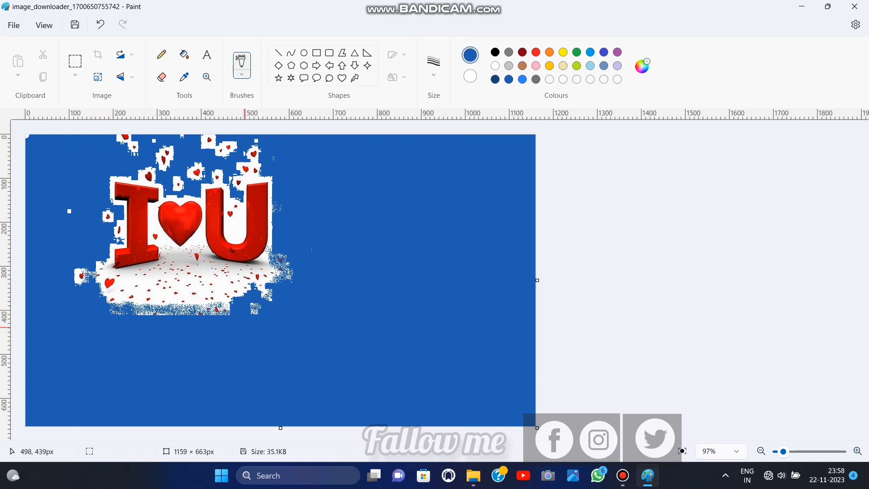
{"action": "left_click", "coordinate": [100, 24]}
Set both colours to black and prepare the Rectangle shape with a solid fill and the thickest outline.
{"action": "left_click", "coordinate": [495, 52]}
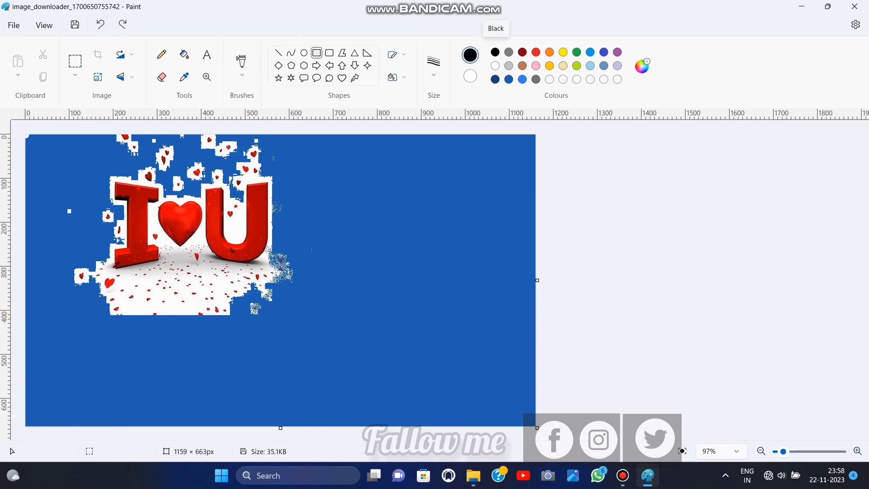
{"action": "right_click", "coordinate": [495, 52]}
{"action": "left_click", "coordinate": [316, 53]}
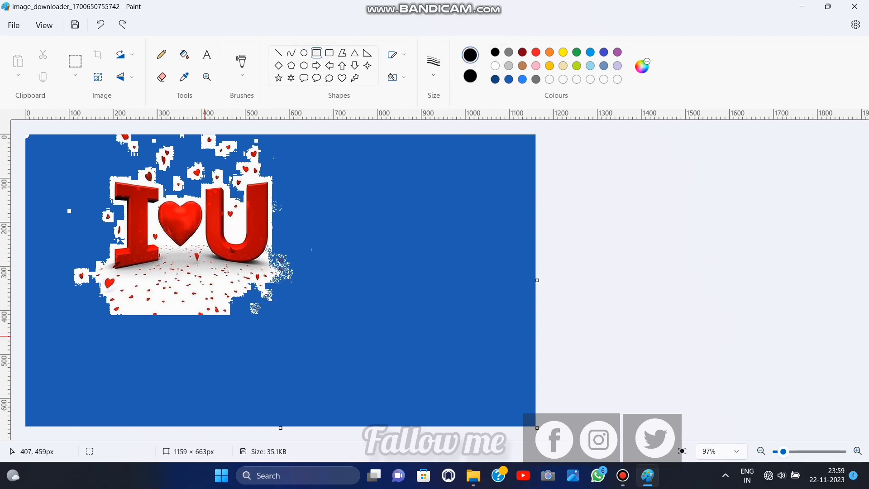
{"action": "left_click", "coordinate": [397, 77]}
{"action": "left_click", "coordinate": [420, 129]}
{"action": "left_click", "coordinate": [434, 66]}
{"action": "left_click", "coordinate": [421, 172]}
Draw two stacked black bars, about 508 × 40 px over the picture's lower edge and about 502 × 44 px just below it.
{"action": "left_click_drag", "start_coordinate": [100, 303], "coordinate": [322, 320]}
{"action": "mouse_move", "coordinate": [231, 304]}
{"action": "left_mouse_down"}
{"action": "mouse_move", "coordinate": [217, 291]}
{"action": "mouse_move", "coordinate": [182, 304]}
{"action": "left_mouse_up"}
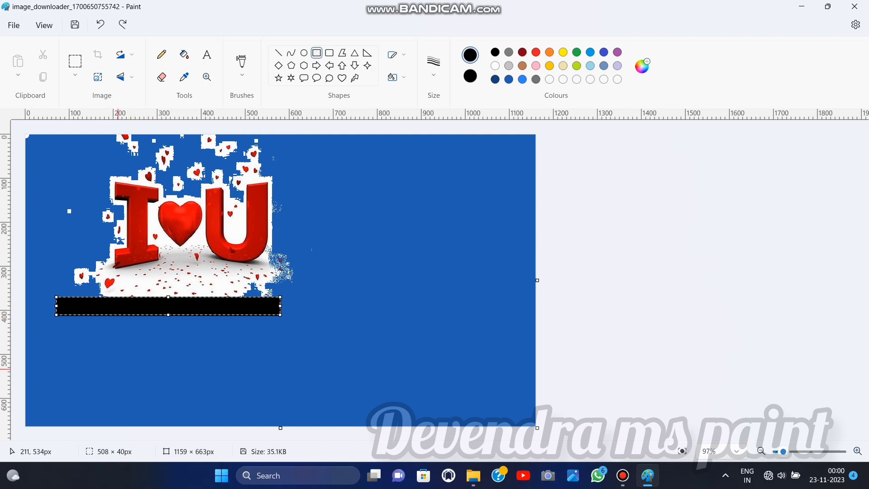
{"action": "mouse_move", "coordinate": [56, 314]}
{"action": "left_mouse_down"}
{"action": "mouse_move", "coordinate": [61, 326]}
{"action": "mouse_move", "coordinate": [58, 314]}
{"action": "mouse_move", "coordinate": [279, 346]}
{"action": "left_mouse_up"}
{"action": "left_click", "coordinate": [526, 269]}
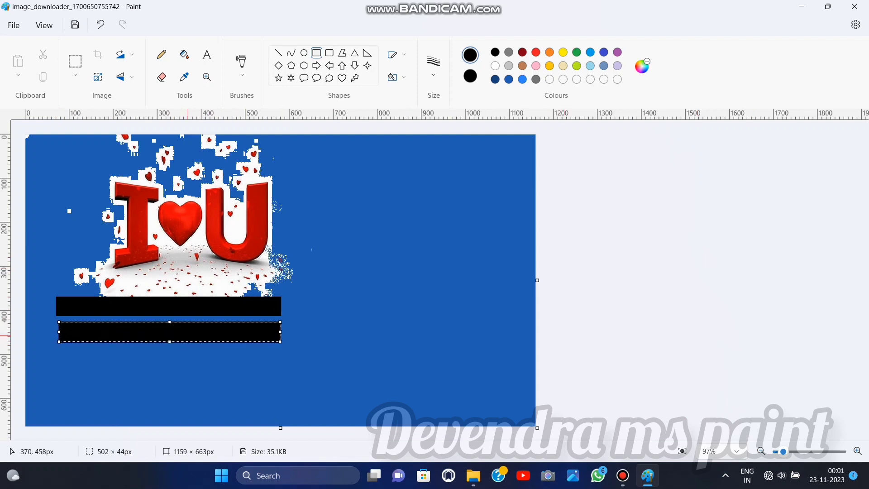
{"action": "left_click_drag", "start_coordinate": [189, 336], "coordinate": [190, 333]}
{"action": "left_click", "coordinate": [579, 315]}
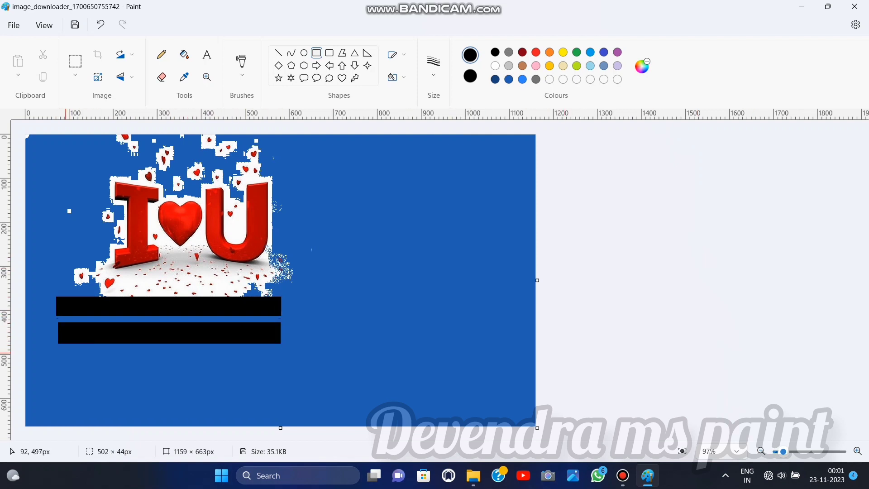
{"action": "mouse_move", "coordinate": [59, 347]}
{"action": "left_mouse_down"}
{"action": "mouse_move", "coordinate": [280, 381]}
{"action": "mouse_move", "coordinate": [282, 368]}
{"action": "left_mouse_up"}
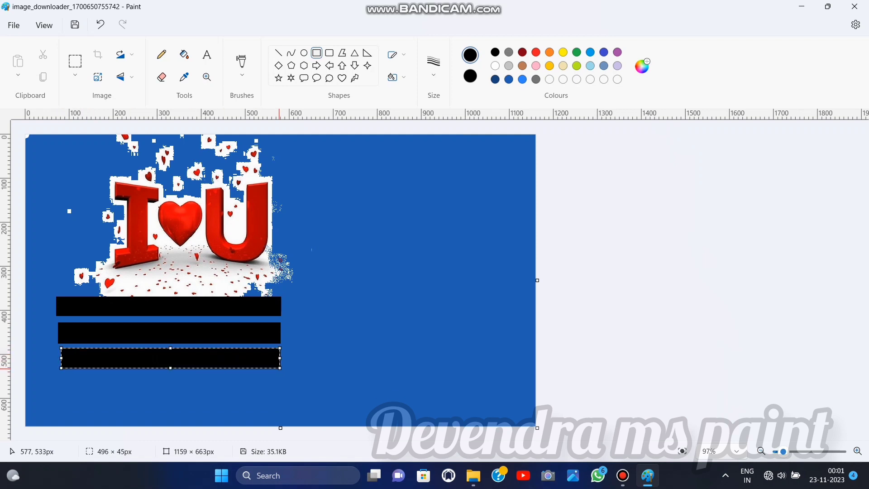
{"action": "left_click_drag", "start_coordinate": [59, 368], "coordinate": [53, 368]}
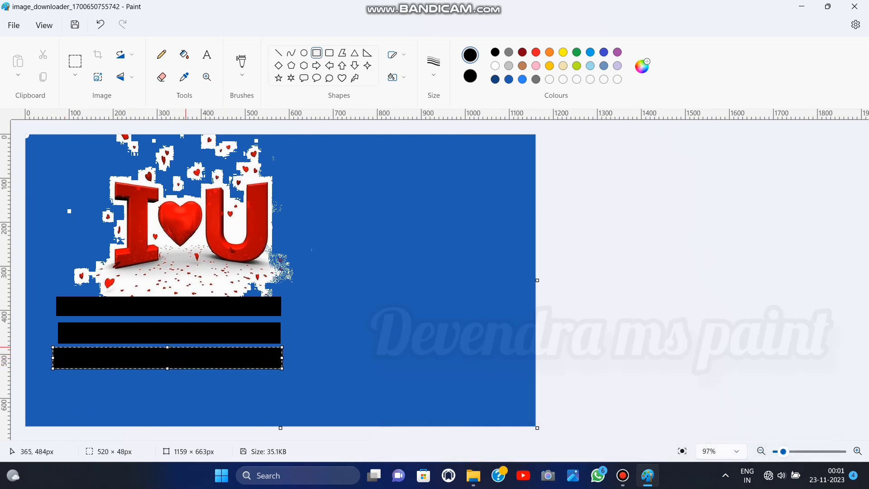
{"action": "left_click_drag", "start_coordinate": [182, 357], "coordinate": [186, 357]}
{"action": "left_click_drag", "start_coordinate": [285, 357], "coordinate": [280, 357]}
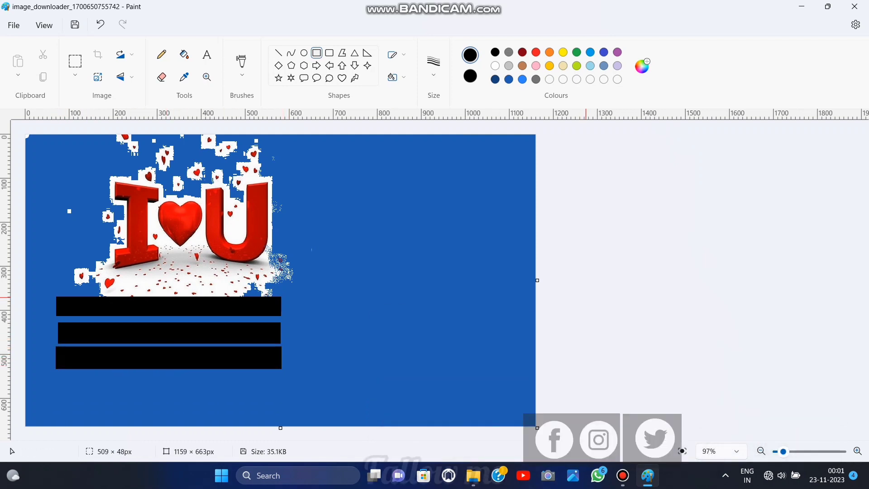
{"action": "key", "text": "ctrl+z"}
{"action": "key", "text": "ctrl+z"}
{"action": "key", "text": "ctrl+z"}
{"action": "key", "text": "ctrl+y"}
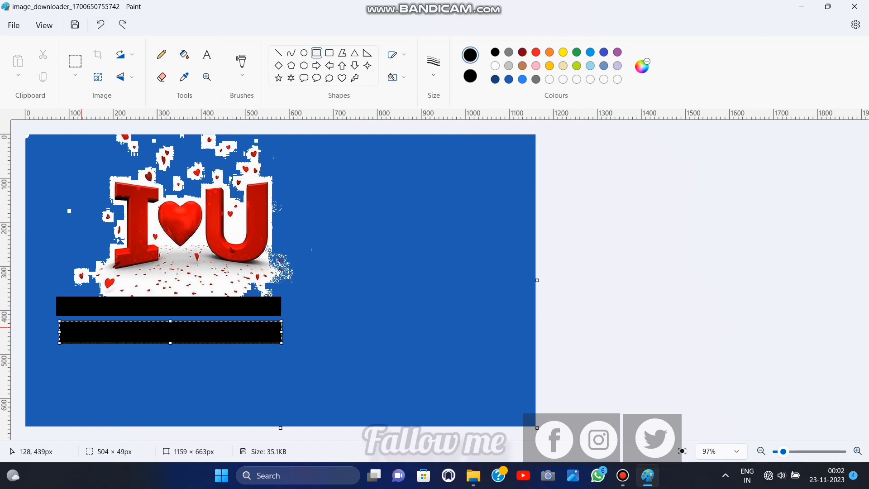
Enlarge the second bar to about 512 × 52 px and draw a third black bar of about 520 × 50 px beneath it.
{"action": "left_click_drag", "start_coordinate": [59, 321], "coordinate": [55, 319]}
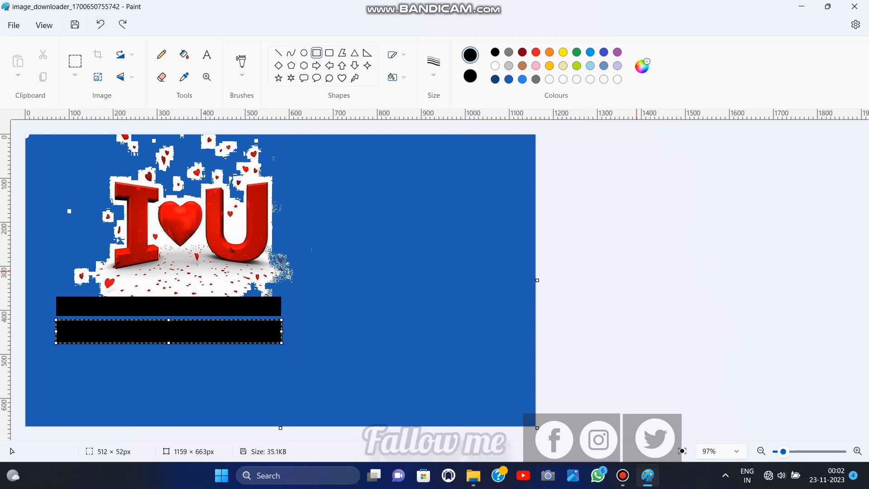
{"action": "left_click_drag", "start_coordinate": [57, 350], "coordinate": [280, 370]}
{"action": "left_click_drag", "start_coordinate": [240, 360], "coordinate": [238, 356]}
{"action": "left_click_drag", "start_coordinate": [279, 346], "coordinate": [282, 347]}
{"action": "left_click_drag", "start_coordinate": [57, 366], "coordinate": [53, 368]}
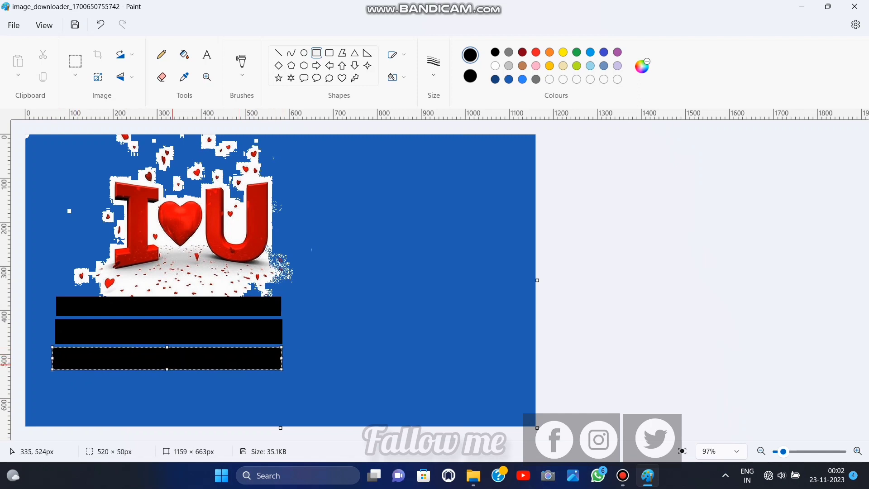
{"action": "left_click_drag", "start_coordinate": [184, 356], "coordinate": [186, 355]}
{"action": "left_click", "coordinate": [721, 278]}
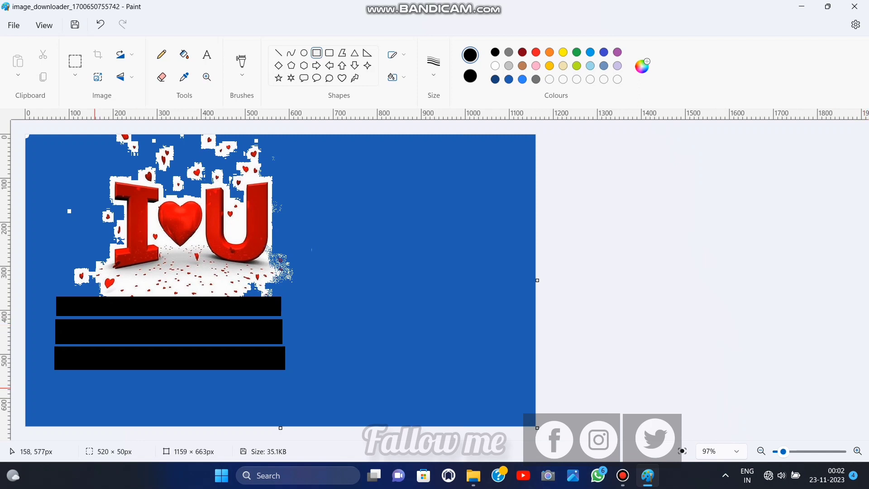
Draw a thin black seat bar of about 528 × 9 px a short distance below the three wide bars.
{"action": "left_click_drag", "start_coordinate": [56, 383], "coordinate": [288, 388]}
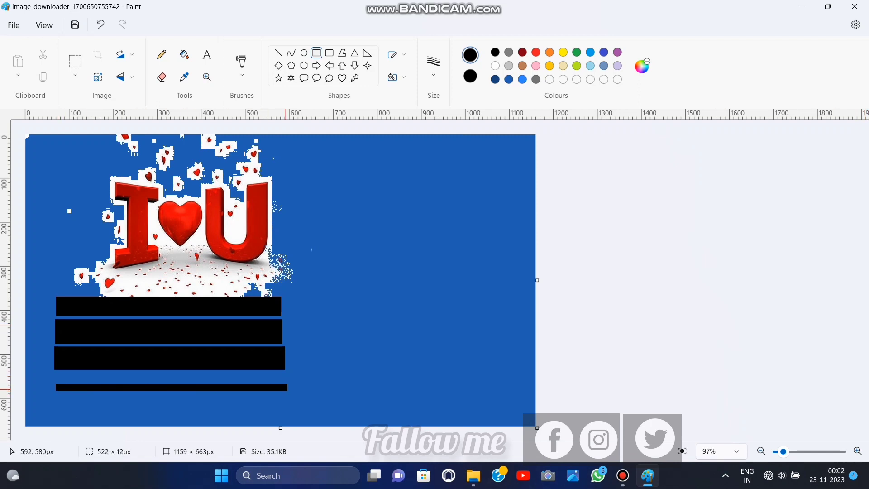
{"action": "left_click_drag", "start_coordinate": [58, 387], "coordinate": [53, 387]}
{"action": "left_click", "coordinate": [606, 320]}
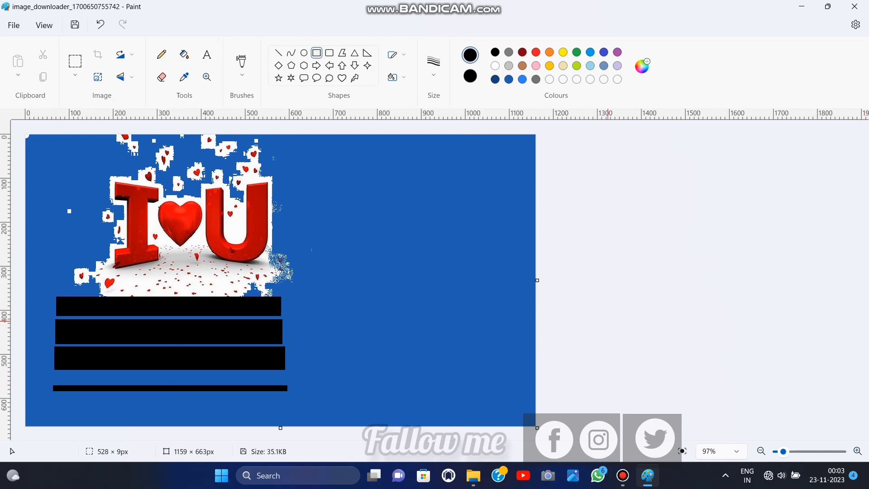
Join the bench's bars with two narrow vertical posts and add two thicker legs from the thin bar down to the canvas edge.
{"action": "left_click_drag", "start_coordinate": [81, 315], "coordinate": [83, 390]}
{"action": "left_click_drag", "start_coordinate": [243, 315], "coordinate": [245, 388]}
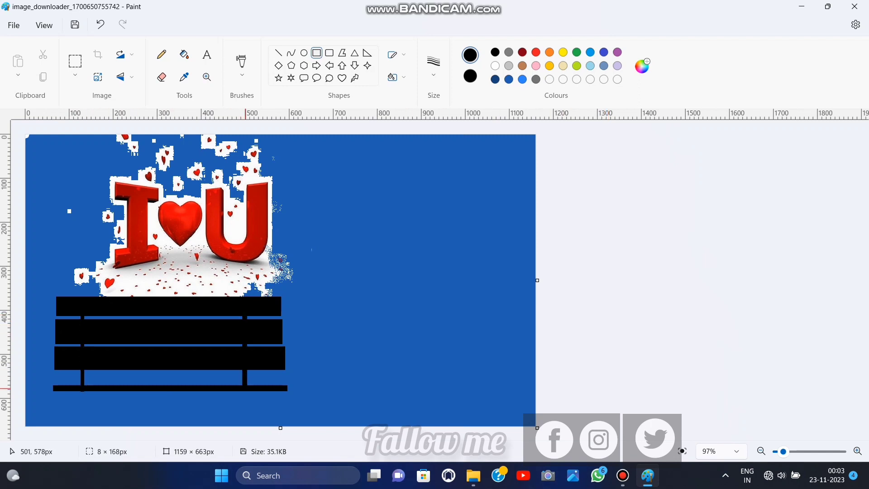
{"action": "left_click_drag", "start_coordinate": [107, 391], "coordinate": [117, 425]}
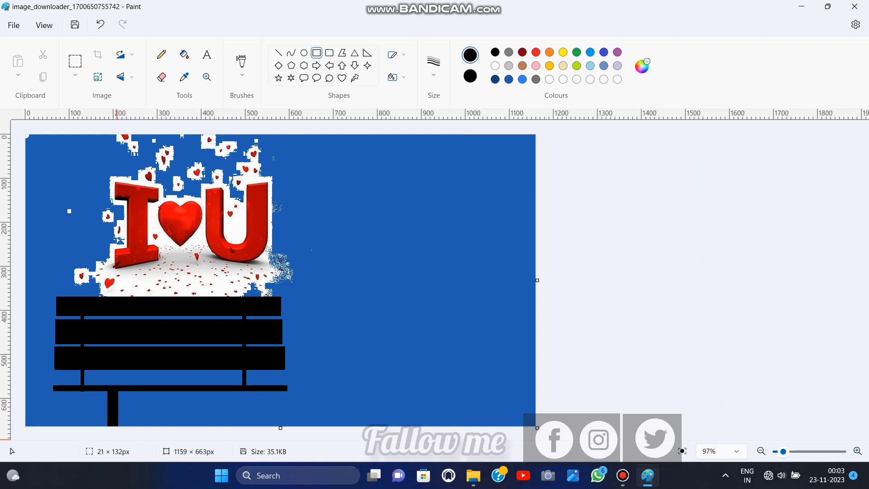
{"action": "left_click_drag", "start_coordinate": [214, 391], "coordinate": [223, 436]}
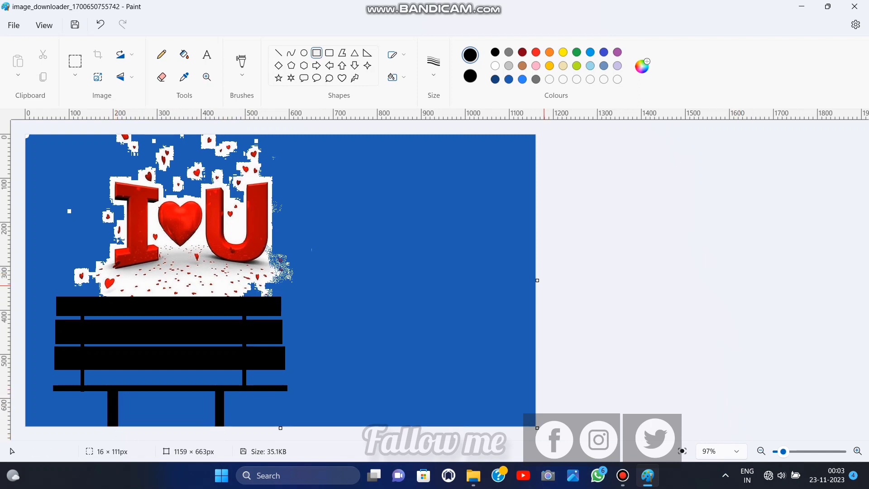
Outline both sides of a curved black tree trunk to the right of the bench, flaring at the base.
{"action": "left_click", "coordinate": [242, 64]}
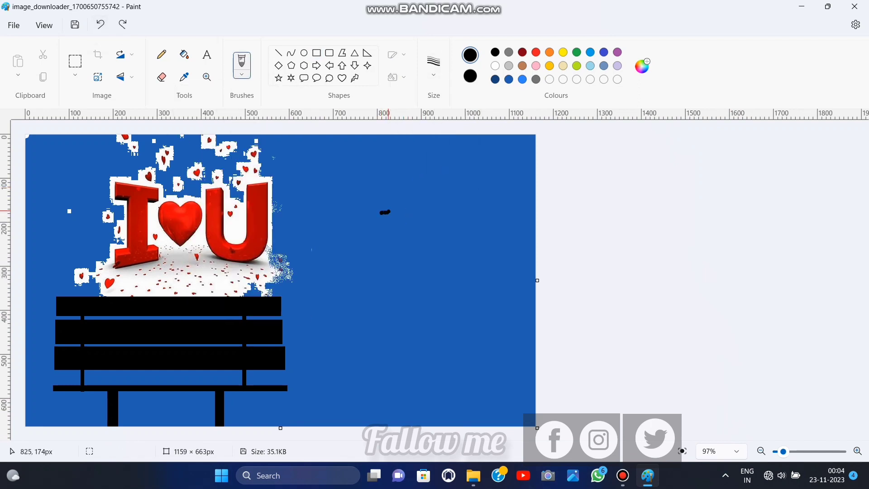
{"action": "key", "text": "ctrl+z"}
{"action": "mouse_move", "coordinate": [375, 212]}
{"action": "left_mouse_down"}
{"action": "mouse_move", "coordinate": [431, 244]}
{"action": "mouse_move", "coordinate": [441, 307]}
{"action": "mouse_move", "coordinate": [403, 398]}
{"action": "mouse_move", "coordinate": [359, 412]}
{"action": "left_mouse_up"}
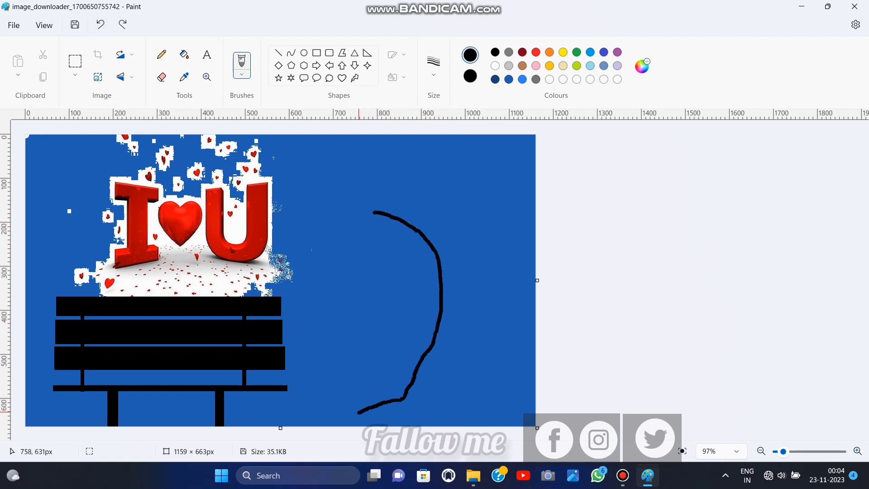
{"action": "left_click", "coordinate": [440, 387]}
{"action": "mouse_move", "coordinate": [473, 235]}
{"action": "left_mouse_down"}
{"action": "mouse_move", "coordinate": [487, 298]}
{"action": "mouse_move", "coordinate": [476, 382]}
{"action": "mouse_move", "coordinate": [494, 421]}
{"action": "mouse_move", "coordinate": [537, 421]}
{"action": "left_mouse_up"}
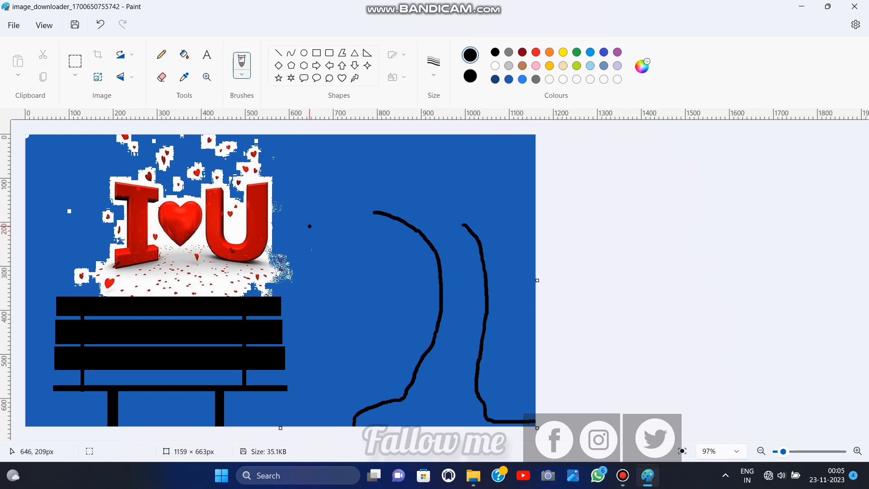
Draw a branch reaching left from the trunk and add thinner twigs to it with the 5 px brush size.
{"action": "left_click_drag", "start_coordinate": [355, 240], "coordinate": [430, 242]}
{"action": "left_click", "coordinate": [434, 67]}
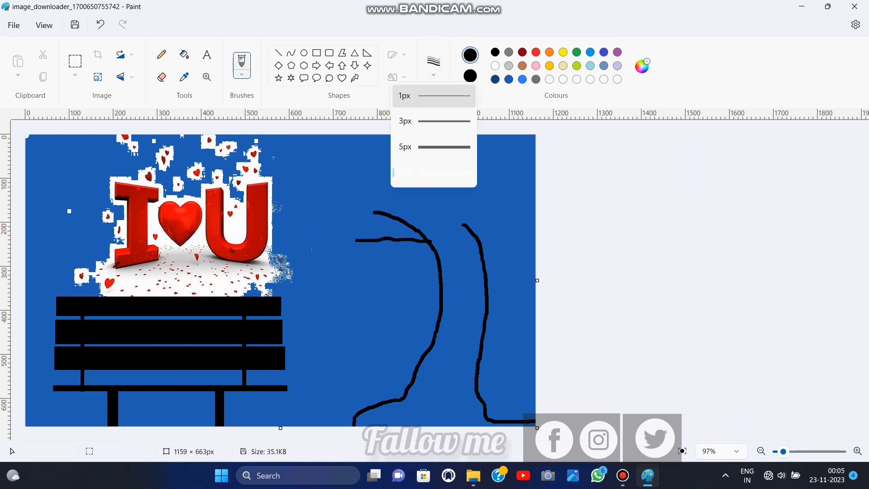
{"action": "left_click", "coordinate": [435, 145]}
{"action": "left_click_drag", "start_coordinate": [352, 215], "coordinate": [373, 239]}
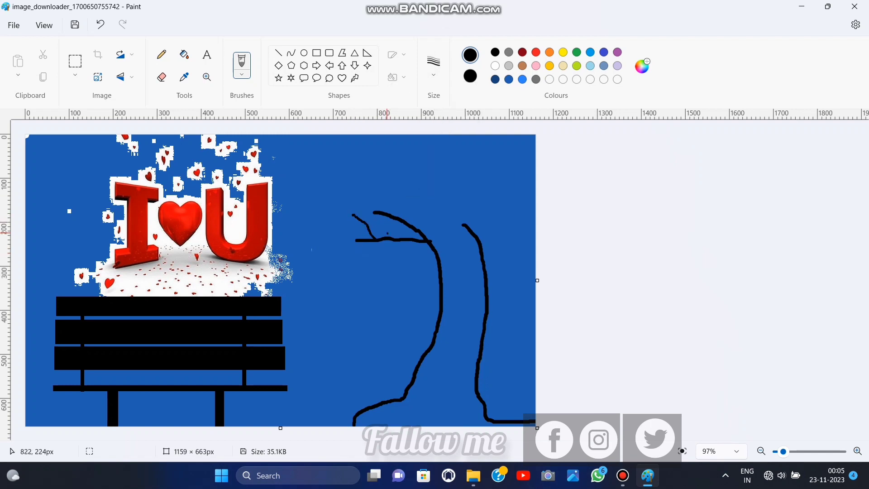
{"action": "mouse_move", "coordinate": [315, 219]}
{"action": "left_mouse_down"}
{"action": "mouse_move", "coordinate": [334, 254]}
{"action": "mouse_move", "coordinate": [369, 241]}
{"action": "mouse_move", "coordinate": [294, 232]}
{"action": "left_mouse_up"}
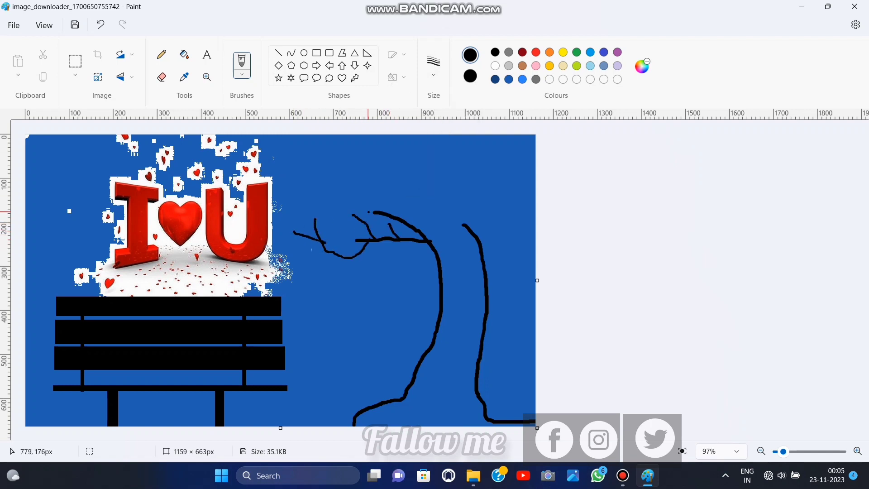
Draw thicker upper branches from the top of the trunk, spreading left, upward and right toward the canvas edge.
{"action": "left_click", "coordinate": [433, 67]}
{"action": "left_click", "coordinate": [434, 145]}
{"action": "left_click", "coordinate": [433, 68]}
{"action": "left_click", "coordinate": [408, 154]}
{"action": "mouse_move", "coordinate": [340, 178]}
{"action": "left_mouse_down"}
{"action": "mouse_move", "coordinate": [415, 193]}
{"action": "mouse_move", "coordinate": [451, 225]}
{"action": "left_mouse_up"}
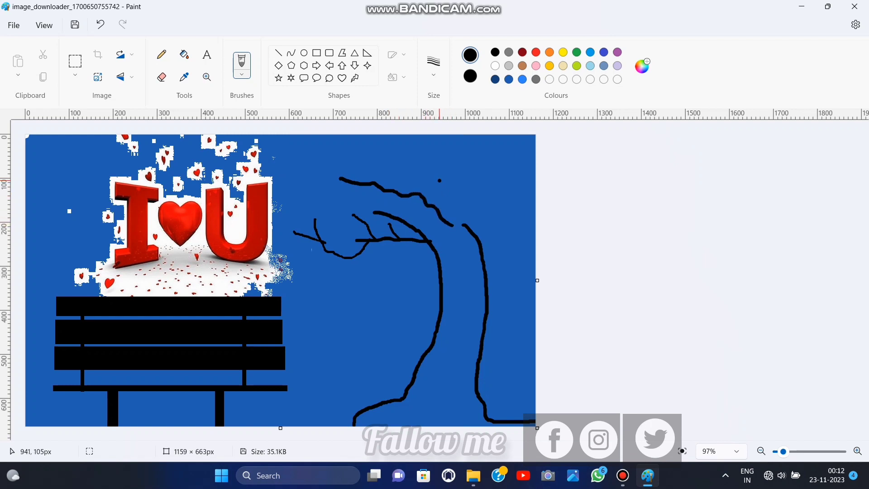
{"action": "mouse_move", "coordinate": [439, 166]}
{"action": "left_mouse_down"}
{"action": "mouse_move", "coordinate": [457, 225]}
{"action": "mouse_move", "coordinate": [495, 169]}
{"action": "mouse_move", "coordinate": [517, 162]}
{"action": "mouse_move", "coordinate": [529, 186]}
{"action": "left_mouse_up"}
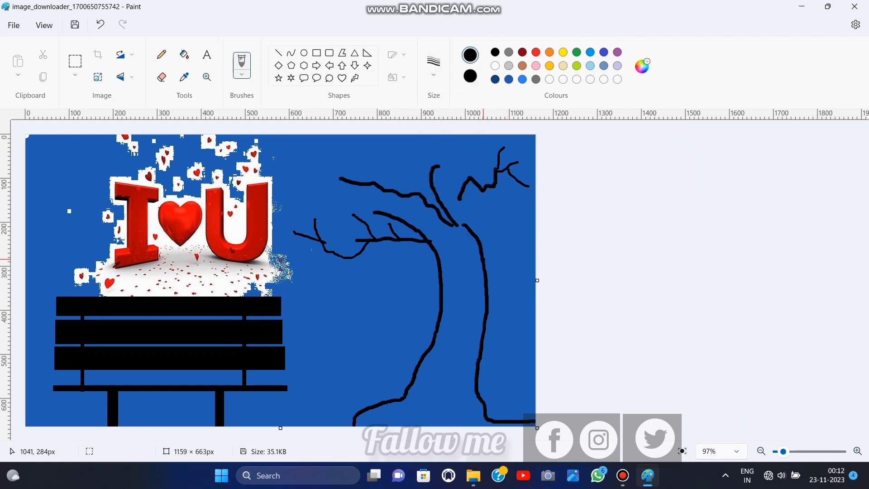
{"action": "mouse_move", "coordinate": [496, 233]}
{"action": "left_mouse_down"}
{"action": "mouse_move", "coordinate": [505, 189]}
{"action": "mouse_move", "coordinate": [511, 202]}
{"action": "mouse_move", "coordinate": [525, 188]}
{"action": "left_mouse_up"}
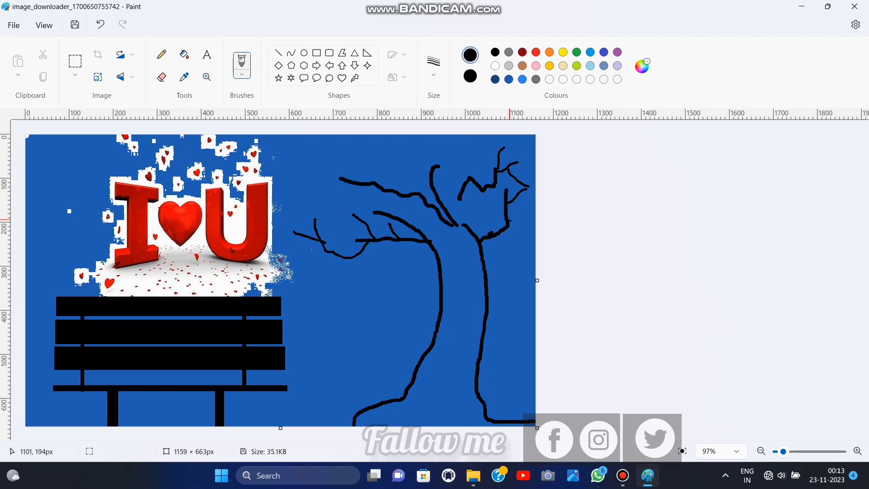
Add a short side branch halfway up the trunk's right side, undoing the stray curved strokes around it.
{"action": "mouse_move", "coordinate": [500, 235]}
{"action": "left_mouse_down"}
{"action": "mouse_move", "coordinate": [533, 258]}
{"action": "mouse_move", "coordinate": [532, 230]}
{"action": "left_mouse_up"}
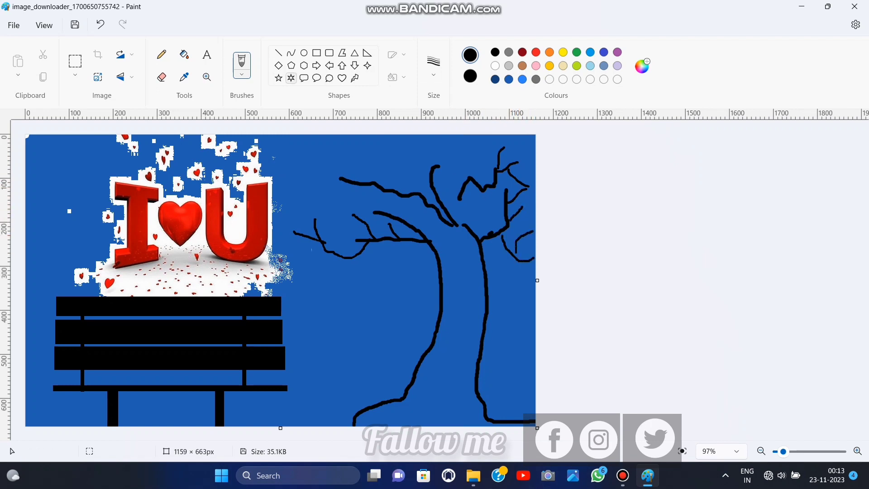
{"action": "left_click", "coordinate": [100, 24]}
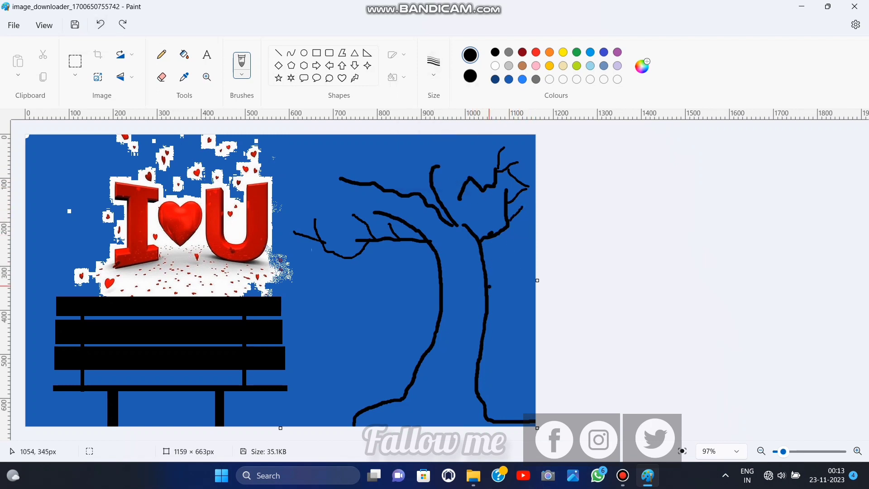
{"action": "mouse_move", "coordinate": [488, 291]}
{"action": "left_mouse_down"}
{"action": "mouse_move", "coordinate": [513, 286]}
{"action": "mouse_move", "coordinate": [533, 258]}
{"action": "mouse_move", "coordinate": [535, 268]}
{"action": "mouse_move", "coordinate": [500, 264]}
{"action": "mouse_move", "coordinate": [520, 270]}
{"action": "left_mouse_up"}
{"action": "left_click", "coordinate": [100, 24]}
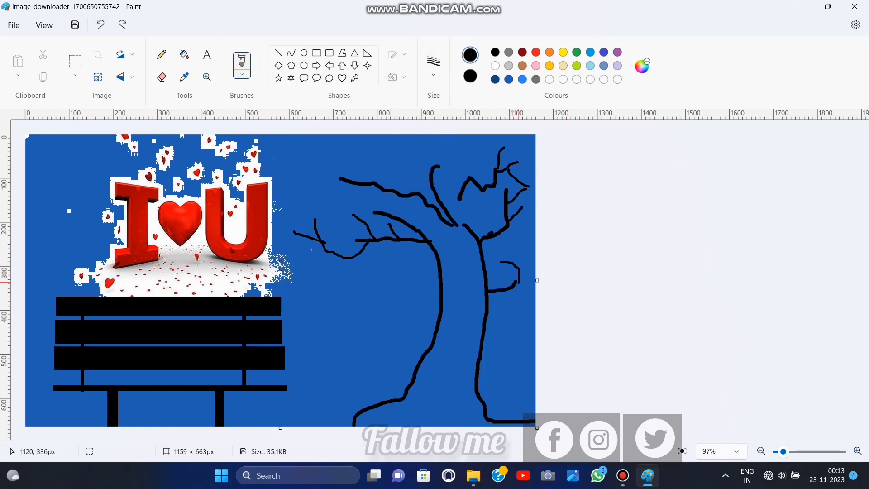
{"action": "left_click", "coordinate": [100, 24]}
Paint a first black band inside the trunk outline with a different, rough-edged brush at 40 px.
{"action": "left_click", "coordinate": [242, 74]}
{"action": "left_click", "coordinate": [230, 199]}
{"action": "left_click", "coordinate": [434, 74]}
{"action": "left_click", "coordinate": [433, 179]}
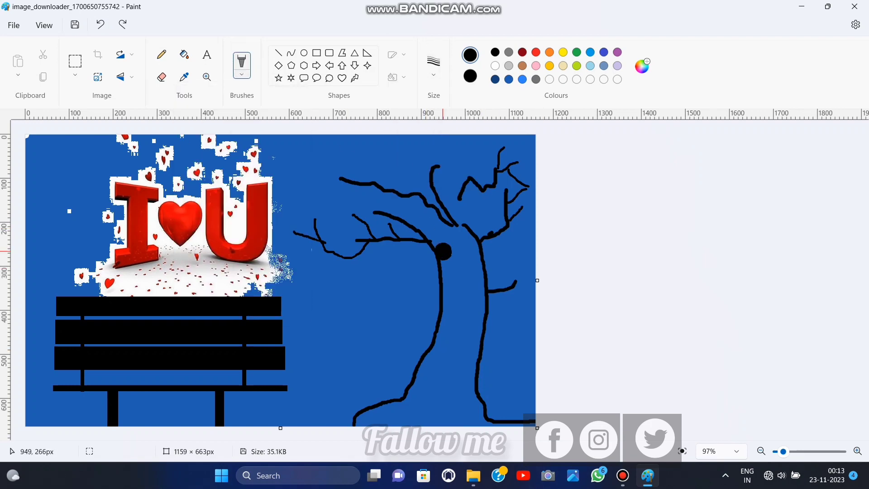
{"action": "left_click", "coordinate": [454, 264]}
{"action": "left_click_drag", "start_coordinate": [782, 451], "coordinate": [792, 451]}
{"action": "left_click_drag", "start_coordinate": [628, 437], "coordinate": [785, 437]}
{"action": "mouse_move", "coordinate": [638, 276]}
{"action": "left_mouse_down"}
{"action": "mouse_move", "coordinate": [652, 316]}
{"action": "mouse_move", "coordinate": [683, 291]}
{"action": "mouse_move", "coordinate": [624, 247]}
{"action": "mouse_move", "coordinate": [651, 184]}
{"action": "left_mouse_up"}
Fill the left and middle of the trunk's flared base with black.
{"action": "scroll", "coordinate": [679, 292], "scroll_direction": "down", "scroll_amount": 3}
{"action": "scroll", "coordinate": [633, 235], "scroll_direction": "down", "scroll_amount": 1}
{"action": "mouse_move", "coordinate": [570, 391]}
{"action": "left_mouse_down"}
{"action": "mouse_move", "coordinate": [620, 379]}
{"action": "mouse_move", "coordinate": [579, 407]}
{"action": "mouse_move", "coordinate": [454, 380]}
{"action": "mouse_move", "coordinate": [452, 343]}
{"action": "mouse_move", "coordinate": [407, 369]}
{"action": "mouse_move", "coordinate": [385, 408]}
{"action": "mouse_move", "coordinate": [632, 270]}
{"action": "mouse_move", "coordinate": [558, 266]}
{"action": "mouse_move", "coordinate": [530, 326]}
{"action": "mouse_move", "coordinate": [617, 349]}
{"action": "mouse_move", "coordinate": [670, 316]}
{"action": "mouse_move", "coordinate": [733, 400]}
{"action": "mouse_move", "coordinate": [824, 389]}
{"action": "mouse_move", "coordinate": [775, 405]}
{"action": "left_mouse_up"}
{"action": "mouse_move", "coordinate": [679, 369]}
{"action": "left_mouse_down"}
{"action": "mouse_move", "coordinate": [641, 270]}
{"action": "mouse_move", "coordinate": [659, 312]}
{"action": "left_mouse_up"}
Fill the right side of the tree base and the lower trunk with black at 40 px.
{"action": "left_click", "coordinate": [434, 66]}
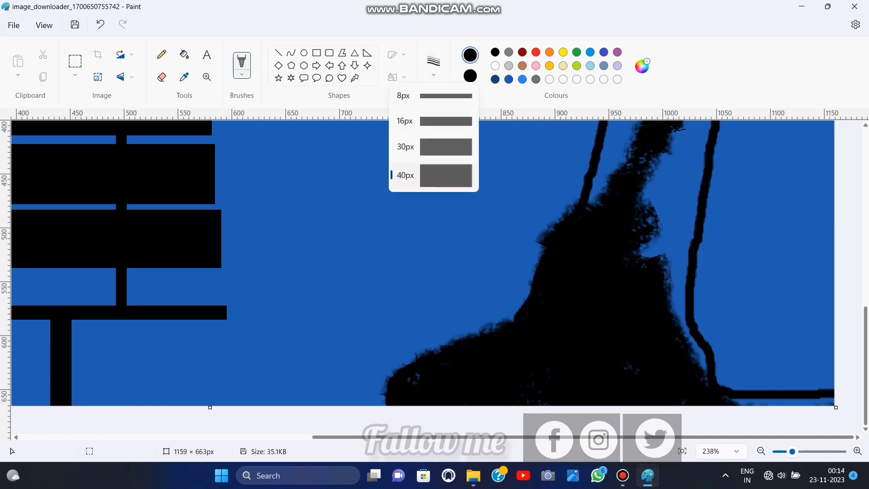
{"action": "left_click", "coordinate": [437, 175]}
{"action": "mouse_move", "coordinate": [775, 388]}
{"action": "left_mouse_down"}
{"action": "mouse_move", "coordinate": [819, 385]}
{"action": "mouse_move", "coordinate": [696, 362]}
{"action": "left_mouse_up"}
{"action": "scroll", "coordinate": [697, 362], "scroll_direction": "up", "scroll_amount": 1}
{"action": "mouse_move", "coordinate": [701, 409]}
{"action": "left_mouse_down"}
{"action": "mouse_move", "coordinate": [669, 290]}
{"action": "mouse_move", "coordinate": [679, 202]}
{"action": "mouse_move", "coordinate": [697, 316]}
{"action": "mouse_move", "coordinate": [601, 263]}
{"action": "mouse_move", "coordinate": [572, 344]}
{"action": "mouse_move", "coordinate": [690, 309]}
{"action": "mouse_move", "coordinate": [575, 328]}
{"action": "mouse_move", "coordinate": [569, 429]}
{"action": "left_mouse_up"}
{"action": "scroll", "coordinate": [662, 299], "scroll_direction": "up", "scroll_amount": 2}
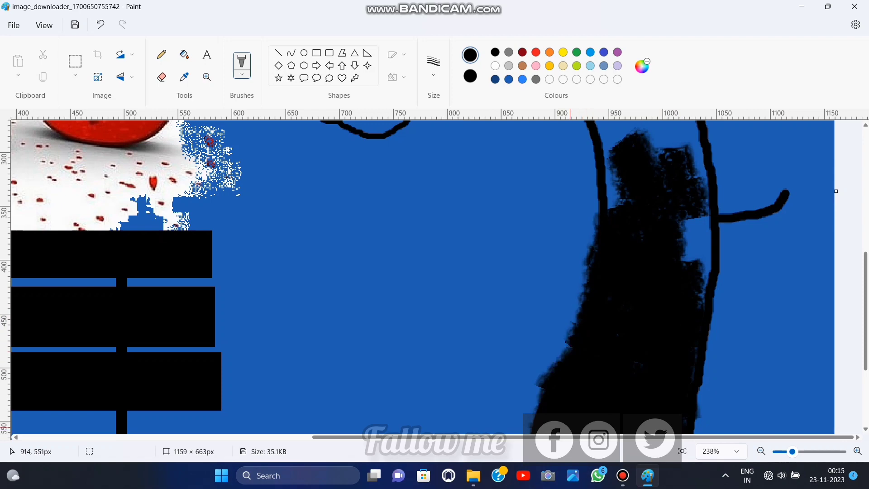
Fill the upper trunk with solid black up to the point where the branches meet.
{"action": "scroll", "coordinate": [721, 323], "scroll_direction": "up", "scroll_amount": 1}
{"action": "mouse_move", "coordinate": [618, 236]}
{"action": "left_mouse_down"}
{"action": "mouse_move", "coordinate": [608, 244]}
{"action": "mouse_move", "coordinate": [690, 275]}
{"action": "mouse_move", "coordinate": [692, 265]}
{"action": "left_mouse_up"}
{"action": "scroll", "coordinate": [699, 269], "scroll_direction": "up", "scroll_amount": 3}
{"action": "mouse_move", "coordinate": [627, 335]}
{"action": "left_mouse_down"}
{"action": "mouse_move", "coordinate": [561, 240]}
{"action": "mouse_move", "coordinate": [583, 317]}
{"action": "mouse_move", "coordinate": [675, 320]}
{"action": "mouse_move", "coordinate": [679, 267]}
{"action": "left_mouse_up"}
{"action": "left_click_drag", "start_coordinate": [712, 337], "coordinate": [720, 389]}
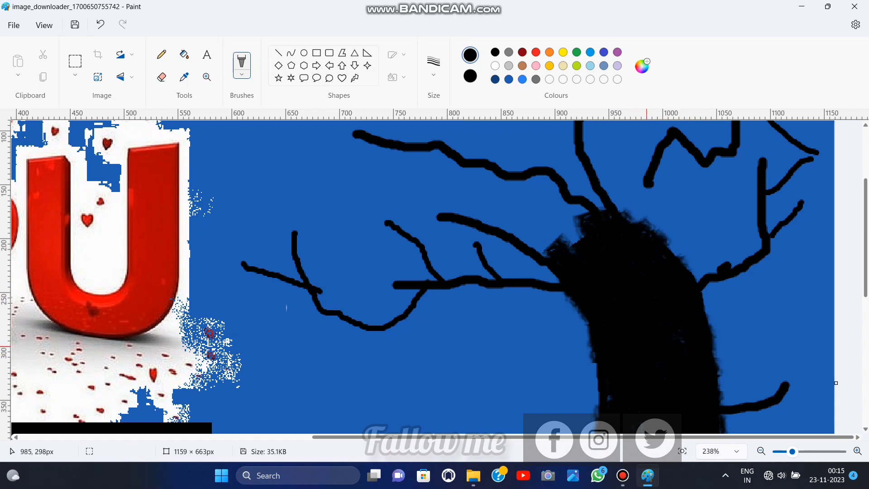
Thicken the base of the upper-left branch near the trunk and extend its outer tip further left with a short double end.
{"action": "scroll", "coordinate": [642, 407], "scroll_direction": "up", "scroll_amount": 1}
{"action": "left_click", "coordinate": [681, 451]}
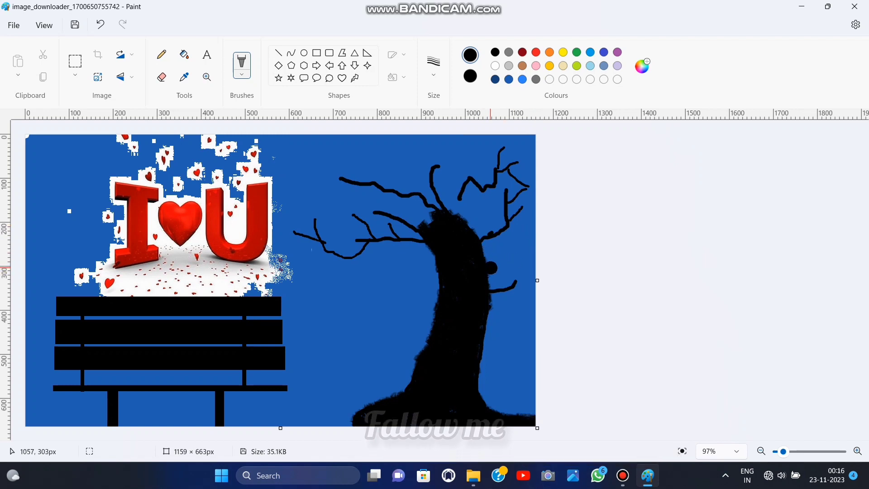
{"action": "left_click", "coordinate": [438, 195]}
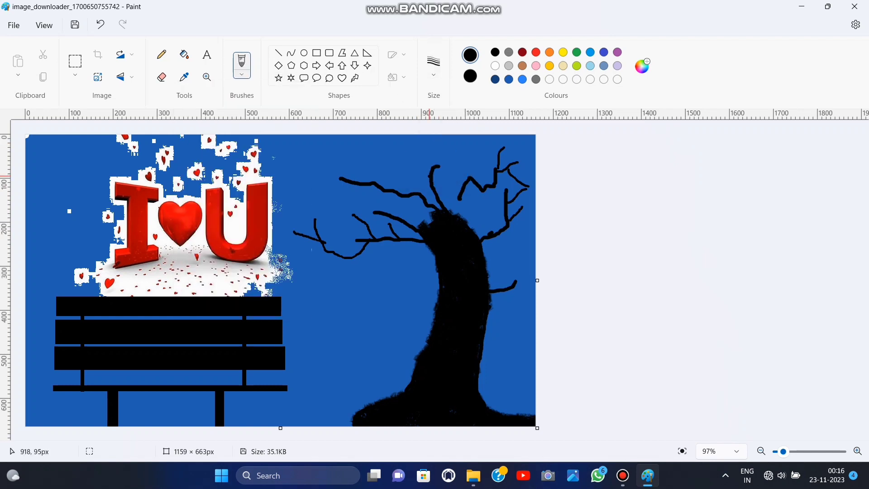
{"action": "mouse_move", "coordinate": [426, 208]}
{"action": "left_mouse_down"}
{"action": "mouse_move", "coordinate": [401, 190]}
{"action": "mouse_move", "coordinate": [423, 208]}
{"action": "left_mouse_up"}
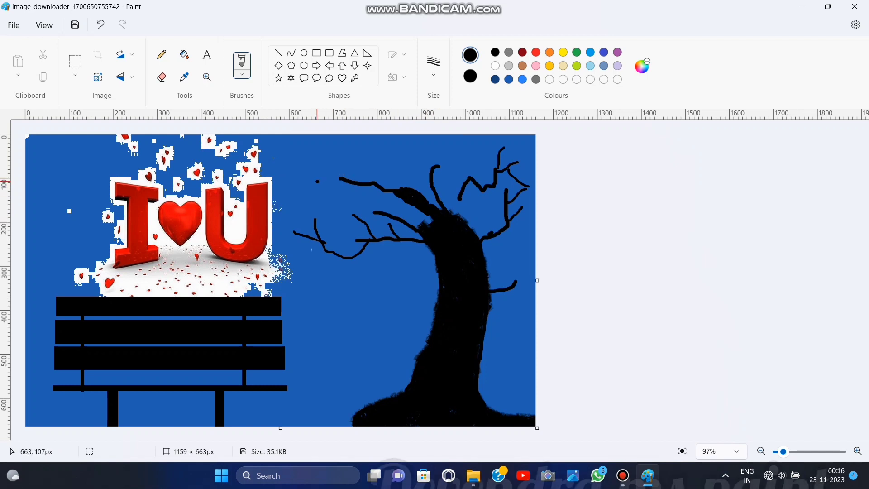
{"action": "left_click_drag", "start_coordinate": [295, 185], "coordinate": [349, 187]}
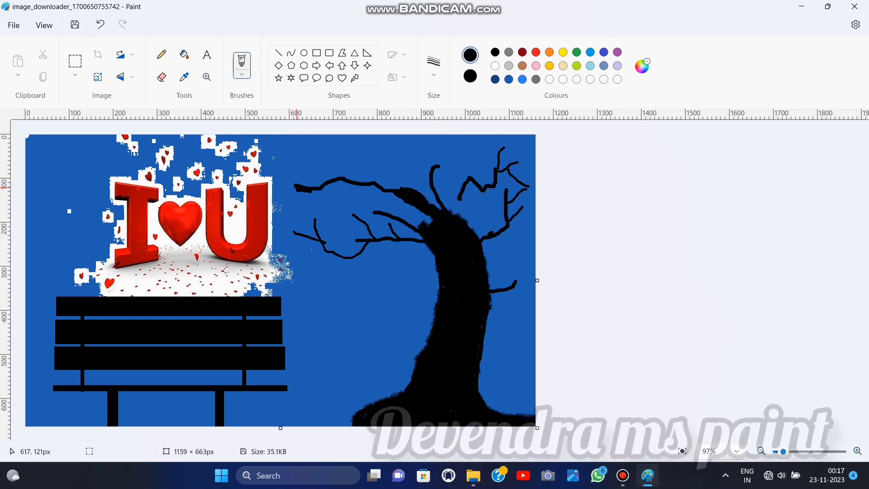
{"action": "left_click_drag", "start_coordinate": [297, 187], "coordinate": [328, 191]}
Draw forked twigs above the upper-left and middle branches, and undo the last few strokes on the far left.
{"action": "mouse_move", "coordinate": [440, 175]}
{"action": "left_mouse_down"}
{"action": "mouse_move", "coordinate": [474, 145]}
{"action": "mouse_move", "coordinate": [429, 142]}
{"action": "mouse_move", "coordinate": [410, 190]}
{"action": "mouse_move", "coordinate": [407, 139]}
{"action": "mouse_move", "coordinate": [393, 170]}
{"action": "mouse_move", "coordinate": [329, 168]}
{"action": "mouse_move", "coordinate": [324, 154]}
{"action": "left_mouse_up"}
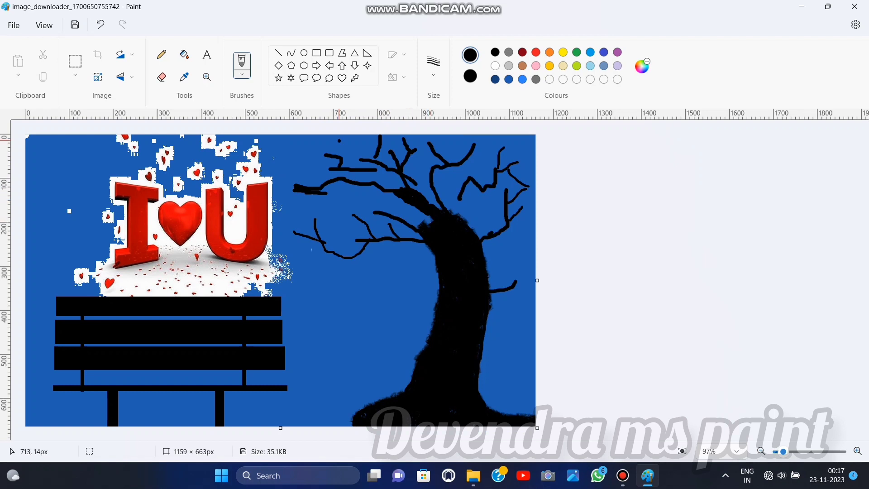
{"action": "left_click", "coordinate": [100, 25]}
{"action": "left_click", "coordinate": [100, 25]}
{"action": "left_click", "coordinate": [100, 24]}
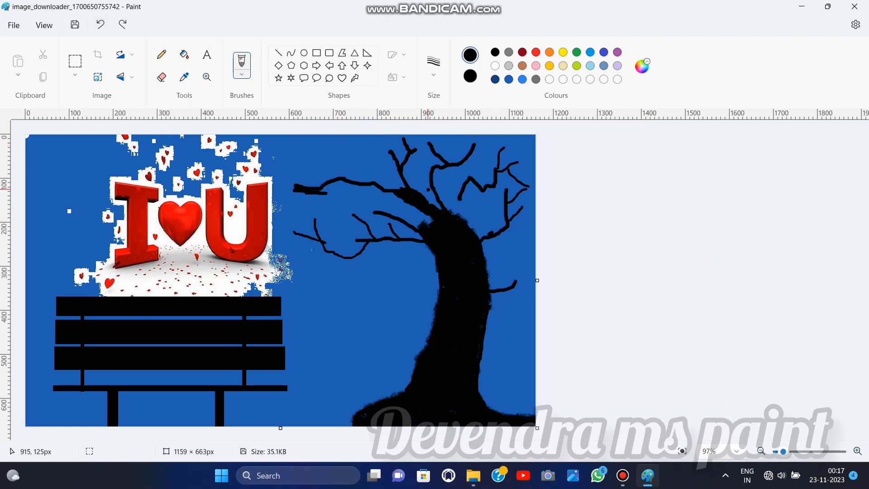
Connect the zigzag upper-right branch to the trunk and thicken the inner part of the lower right branch.
{"action": "left_click_drag", "start_coordinate": [462, 196], "coordinate": [461, 220]}
{"action": "scroll", "coordinate": [417, 182], "scroll_direction": "up", "scroll_amount": 5}
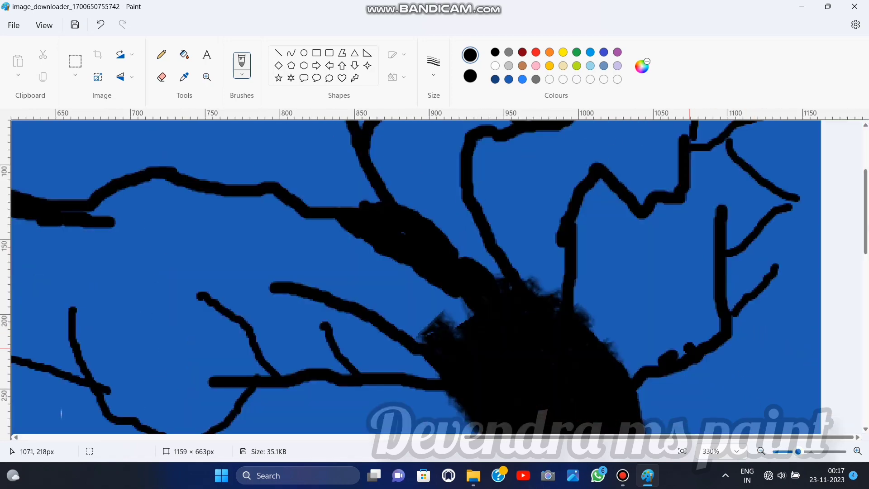
{"action": "left_click_drag", "start_coordinate": [664, 351], "coordinate": [717, 288]}
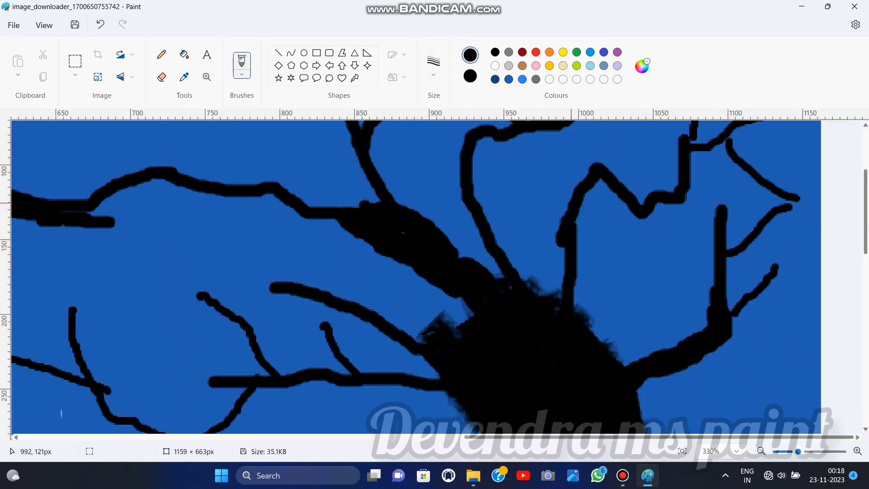
Add a short side twig near the lower right branch's tip and thicken its outer arm with the thickest brush size.
{"action": "left_click_drag", "start_coordinate": [762, 288], "coordinate": [795, 300]}
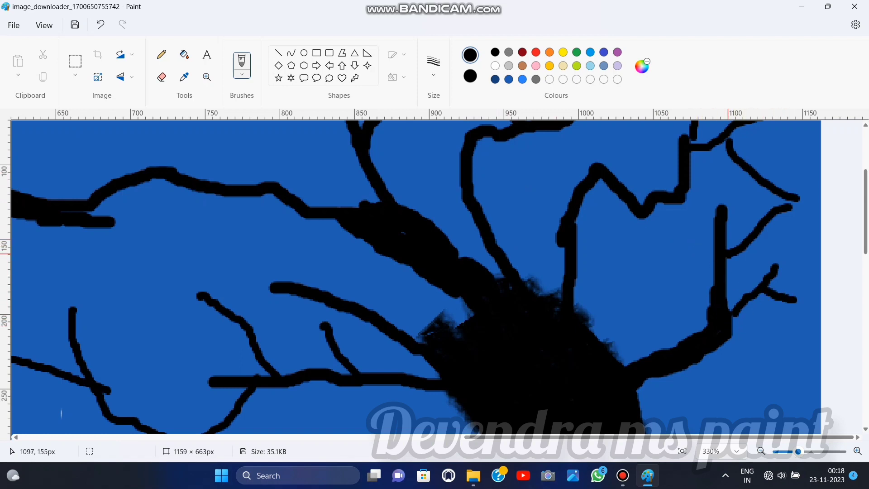
{"action": "left_click", "coordinate": [433, 68]}
{"action": "left_click", "coordinate": [425, 171]}
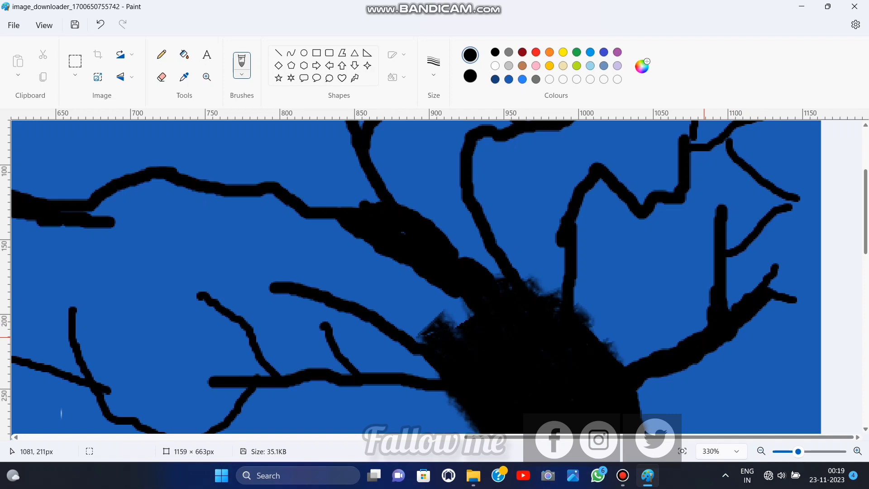
{"action": "scroll", "coordinate": [724, 333], "scroll_direction": "down", "scroll_amount": 2}
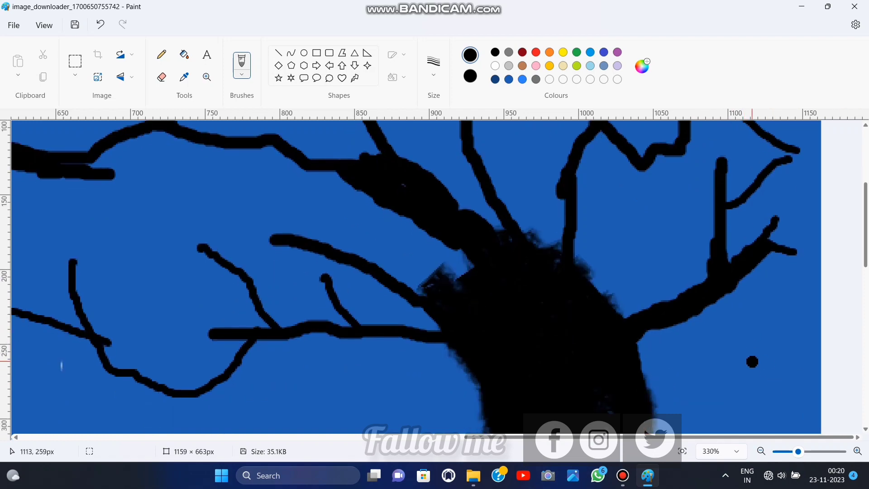
{"action": "scroll", "coordinate": [565, 322], "scroll_direction": "up", "scroll_amount": 2}
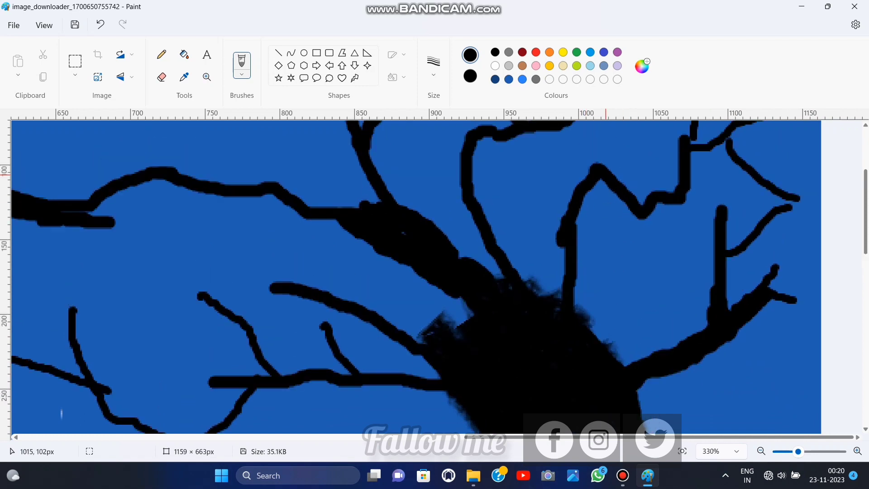
Thicken the zigzag upper-right branch from the trunk to its upper fork with the rough-edged brush at 16 px.
{"action": "left_click", "coordinate": [241, 65]}
{"action": "left_click", "coordinate": [242, 135]}
{"action": "left_click", "coordinate": [434, 65]}
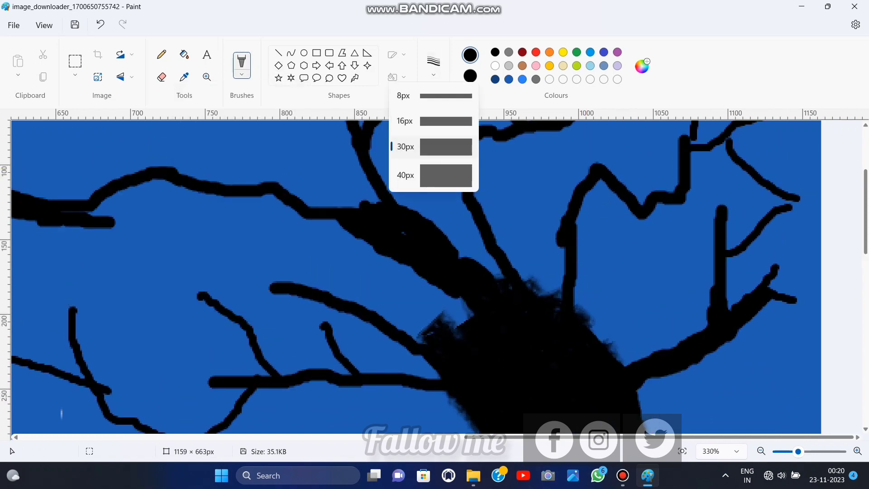
{"action": "left_click", "coordinate": [434, 129]}
{"action": "mouse_move", "coordinate": [635, 191]}
{"action": "left_mouse_down"}
{"action": "mouse_move", "coordinate": [590, 187]}
{"action": "mouse_move", "coordinate": [586, 176]}
{"action": "mouse_move", "coordinate": [556, 241]}
{"action": "mouse_move", "coordinate": [561, 276]}
{"action": "mouse_move", "coordinate": [546, 280]}
{"action": "mouse_move", "coordinate": [605, 217]}
{"action": "mouse_move", "coordinate": [583, 228]}
{"action": "mouse_move", "coordinate": [568, 213]}
{"action": "mouse_move", "coordinate": [629, 187]}
{"action": "mouse_move", "coordinate": [604, 173]}
{"action": "mouse_move", "coordinate": [634, 208]}
{"action": "mouse_move", "coordinate": [592, 224]}
{"action": "mouse_move", "coordinate": [559, 267]}
{"action": "mouse_move", "coordinate": [559, 291]}
{"action": "left_mouse_up"}
{"action": "scroll", "coordinate": [555, 294], "scroll_direction": "up", "scroll_amount": 1}
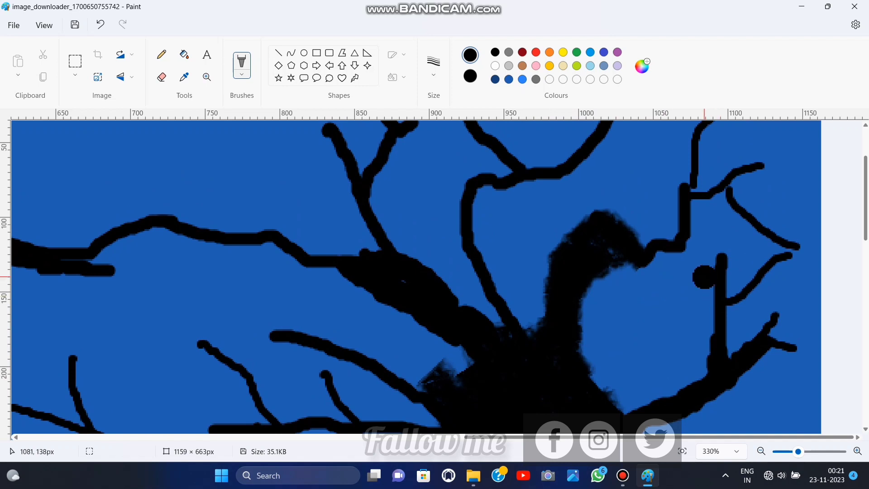
{"action": "mouse_move", "coordinate": [678, 244]}
{"action": "left_mouse_down"}
{"action": "mouse_move", "coordinate": [638, 231]}
{"action": "mouse_move", "coordinate": [678, 211]}
{"action": "left_mouse_up"}
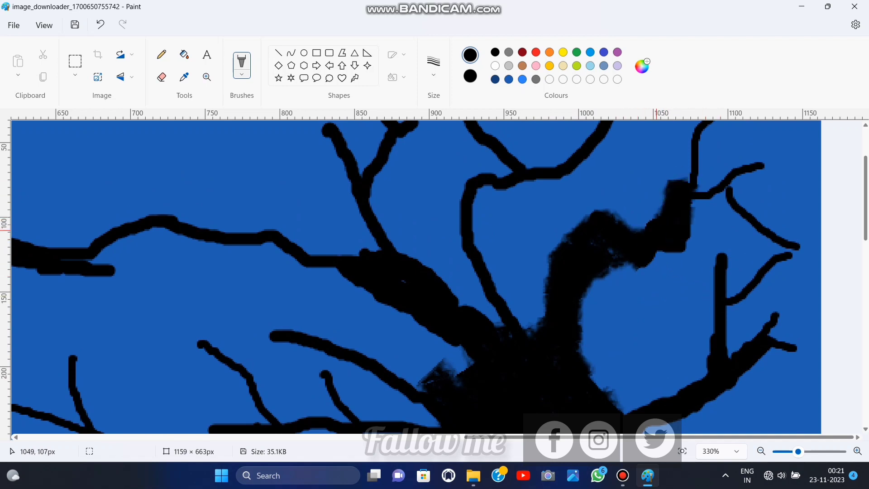
Thicken the two twigs at the end of the upper-right branch with the rough-edged brush.
{"action": "scroll", "coordinate": [692, 214], "scroll_direction": "up", "scroll_amount": 2}
{"action": "left_click", "coordinate": [433, 63]}
{"action": "left_click", "coordinate": [446, 147]}
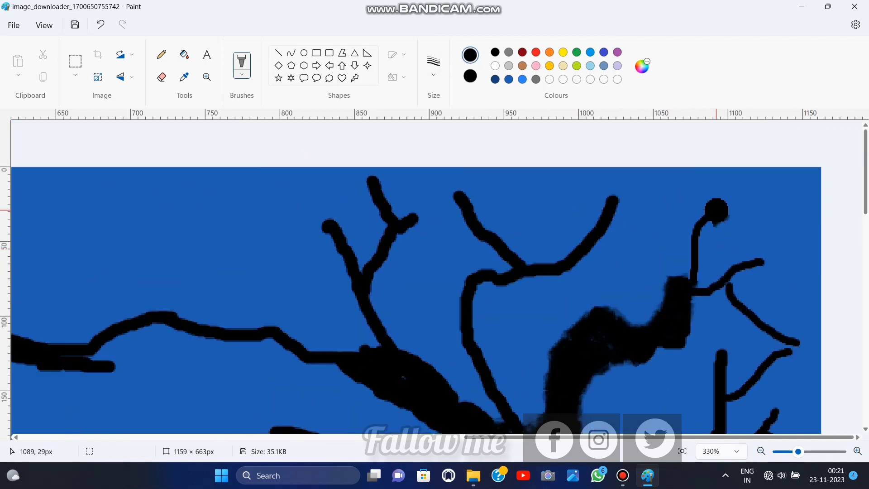
{"action": "mouse_move", "coordinate": [717, 207]}
{"action": "left_mouse_down"}
{"action": "mouse_move", "coordinate": [685, 276]}
{"action": "mouse_move", "coordinate": [769, 271]}
{"action": "left_mouse_up"}
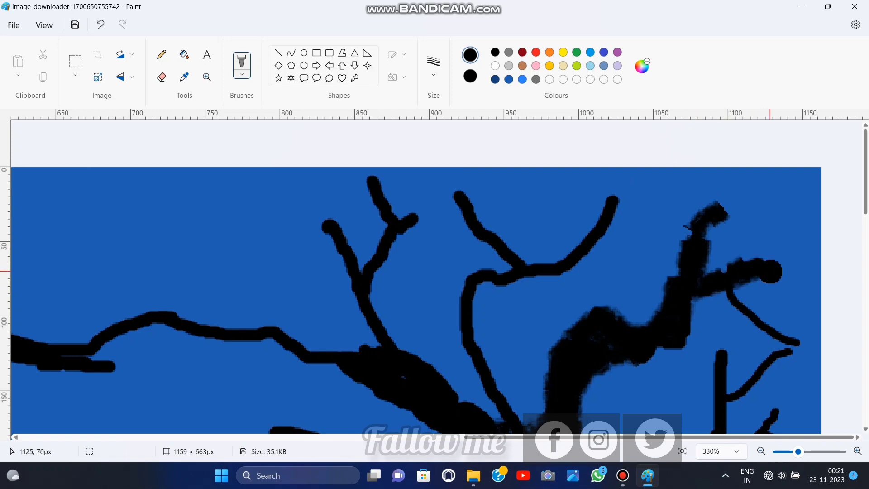
{"action": "left_click", "coordinate": [681, 451]}
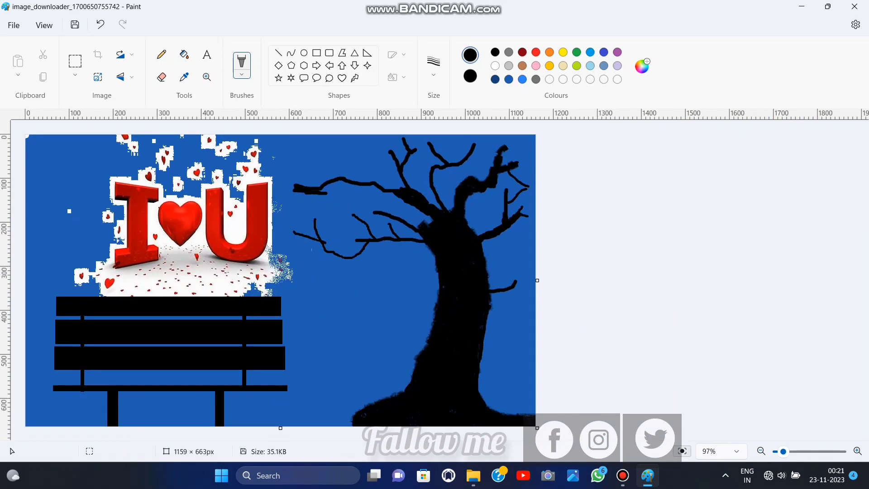
Try a thinner rough-edged twig above the upper-right branch and undo the stroke.
{"action": "left_click_drag", "start_coordinate": [783, 451], "coordinate": [803, 451]}
{"action": "scroll", "coordinate": [753, 290], "scroll_direction": "right", "scroll_amount": 12}
{"action": "scroll", "coordinate": [753, 289], "scroll_direction": "up", "scroll_amount": 5}
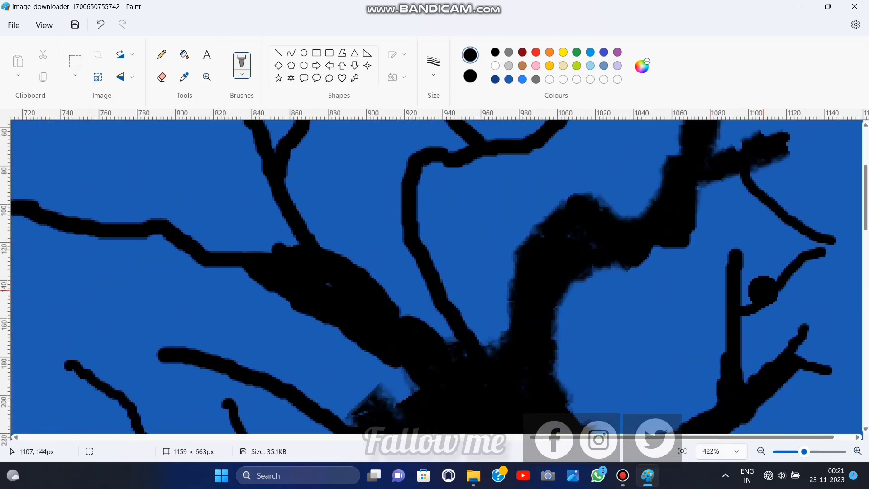
{"action": "left_click", "coordinate": [433, 66]}
{"action": "key", "text": "Escape"}
{"action": "scroll", "coordinate": [616, 180], "scroll_direction": "up", "scroll_amount": 1}
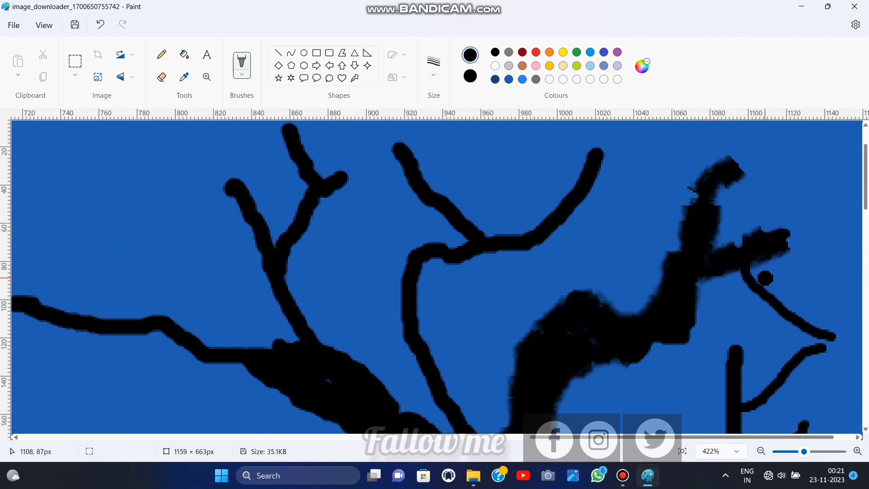
{"action": "left_click_drag", "start_coordinate": [667, 134], "coordinate": [692, 195]}
{"action": "left_click", "coordinate": [100, 25]}
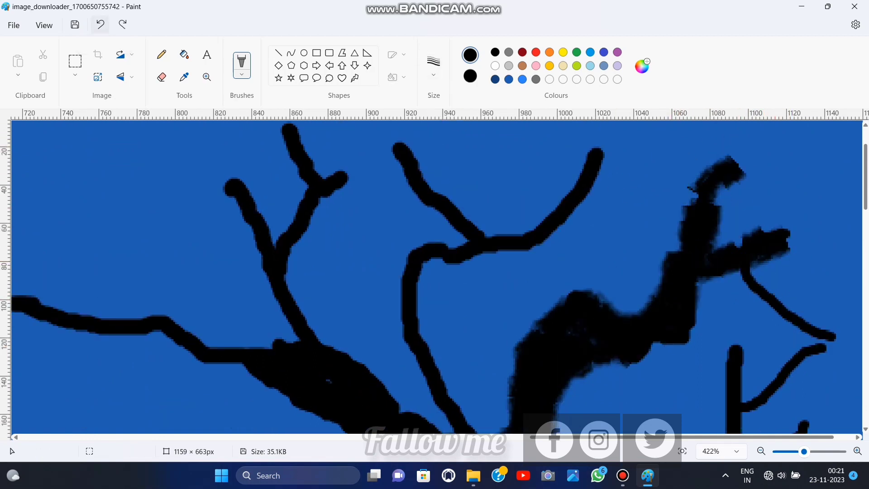
Draw several forked twigs from the top of the upper-right branch with the smooth brush at its thickest size.
{"action": "left_click", "coordinate": [242, 74]}
{"action": "left_click", "coordinate": [242, 98]}
{"action": "left_click", "coordinate": [433, 67]}
{"action": "left_click", "coordinate": [433, 175]}
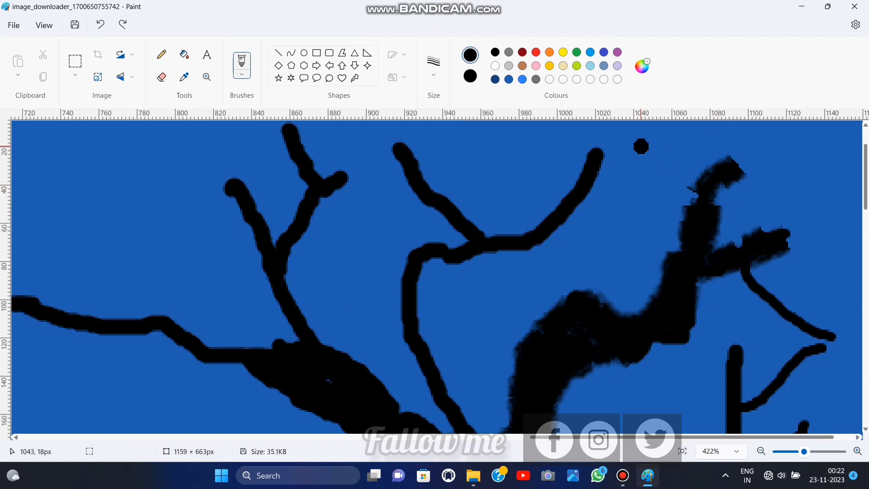
{"action": "left_click_drag", "start_coordinate": [713, 200], "coordinate": [795, 171]}
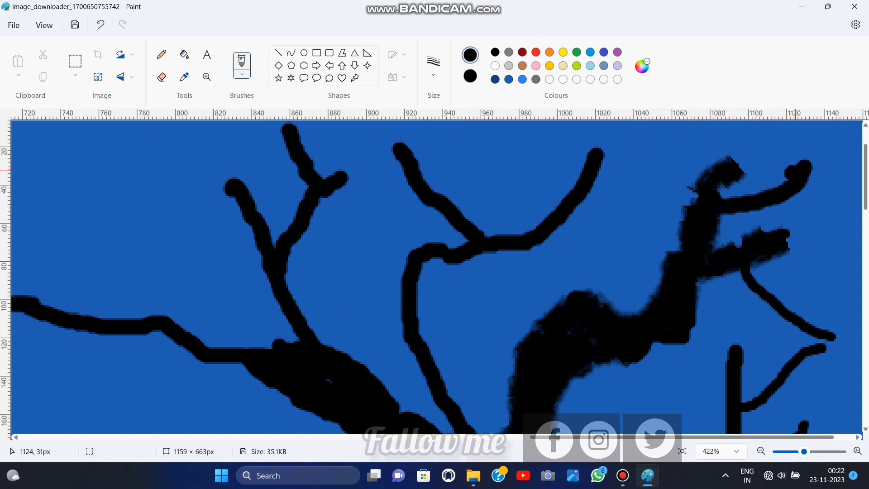
{"action": "left_click_drag", "start_coordinate": [740, 169], "coordinate": [761, 128]}
{"action": "mouse_move", "coordinate": [684, 131]}
{"action": "left_mouse_down"}
{"action": "mouse_move", "coordinate": [686, 205]}
{"action": "mouse_move", "coordinate": [720, 192]}
{"action": "mouse_move", "coordinate": [737, 222]}
{"action": "mouse_move", "coordinate": [794, 197]}
{"action": "mouse_move", "coordinate": [849, 204]}
{"action": "left_mouse_up"}
{"action": "left_click_drag", "start_coordinate": [774, 171], "coordinate": [820, 149]}
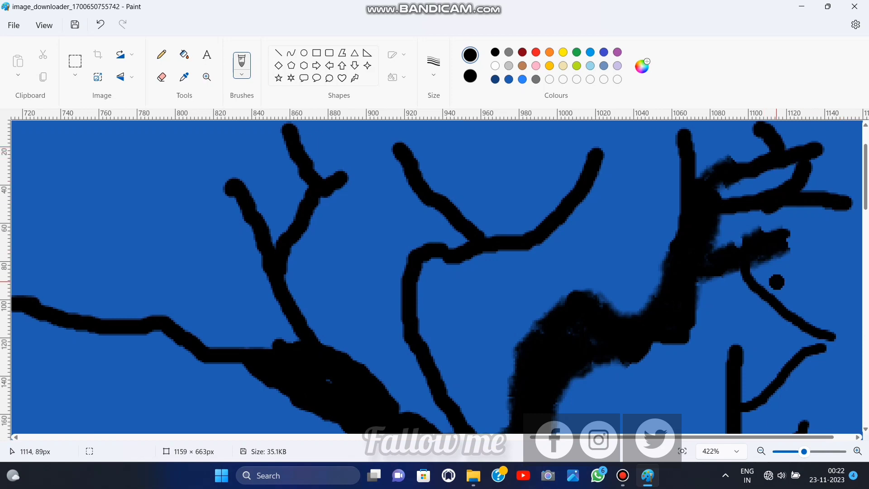
Thicken the small branch on the trunk's right side and add a Y-shaped twig at its end at 5 px.
{"action": "scroll", "coordinate": [777, 282], "scroll_direction": "down", "scroll_amount": 10}
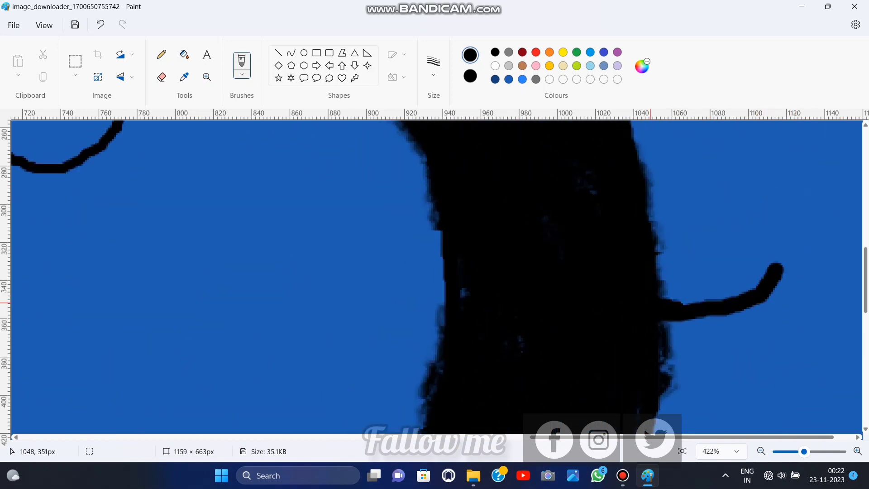
{"action": "left_click_drag", "start_coordinate": [650, 303], "coordinate": [760, 274]}
{"action": "left_click", "coordinate": [434, 65]}
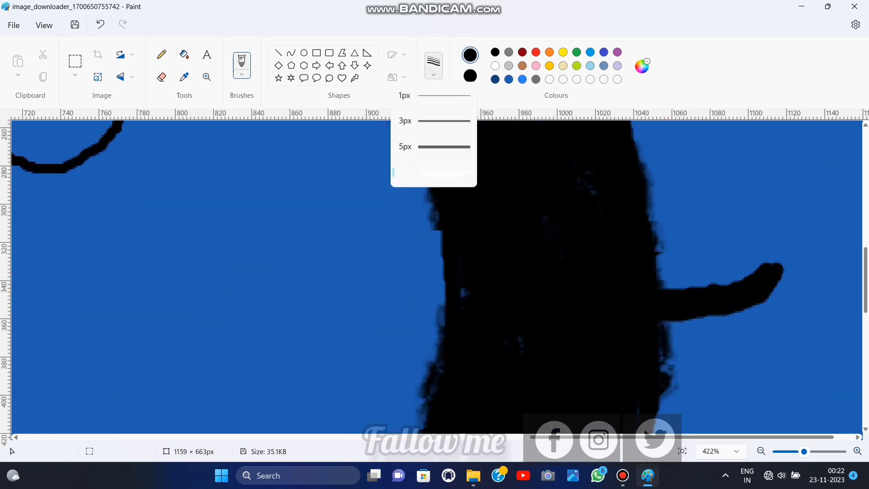
{"action": "left_click", "coordinate": [436, 145]}
{"action": "left_click_drag", "start_coordinate": [735, 209], "coordinate": [768, 263]}
{"action": "left_click", "coordinate": [794, 203]}
{"action": "left_click_drag", "start_coordinate": [793, 203], "coordinate": [775, 243]}
Try further twigs extending right from the small branch's end and undo them.
{"action": "mouse_move", "coordinate": [776, 265]}
{"action": "left_mouse_down"}
{"action": "mouse_move", "coordinate": [794, 258]}
{"action": "mouse_move", "coordinate": [842, 267]}
{"action": "left_mouse_up"}
{"action": "mouse_move", "coordinate": [840, 237]}
{"action": "left_mouse_down"}
{"action": "mouse_move", "coordinate": [785, 255]}
{"action": "mouse_move", "coordinate": [812, 247]}
{"action": "left_mouse_up"}
{"action": "left_click", "coordinate": [433, 65]}
{"action": "left_click", "coordinate": [436, 120]}
{"action": "key", "text": "ctrl+z"}
{"action": "key", "text": "ctrl+z"}
{"action": "key", "text": "ctrl+z"}
{"action": "key", "text": "ctrl+z"}
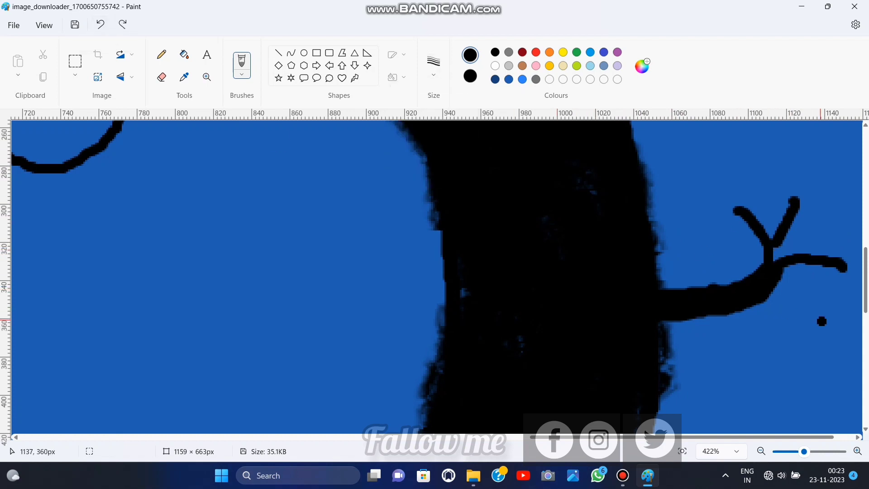
{"action": "left_click_drag", "start_coordinate": [809, 267], "coordinate": [816, 287]}
{"action": "left_click", "coordinate": [100, 24]}
{"action": "left_click", "coordinate": [100, 24]}
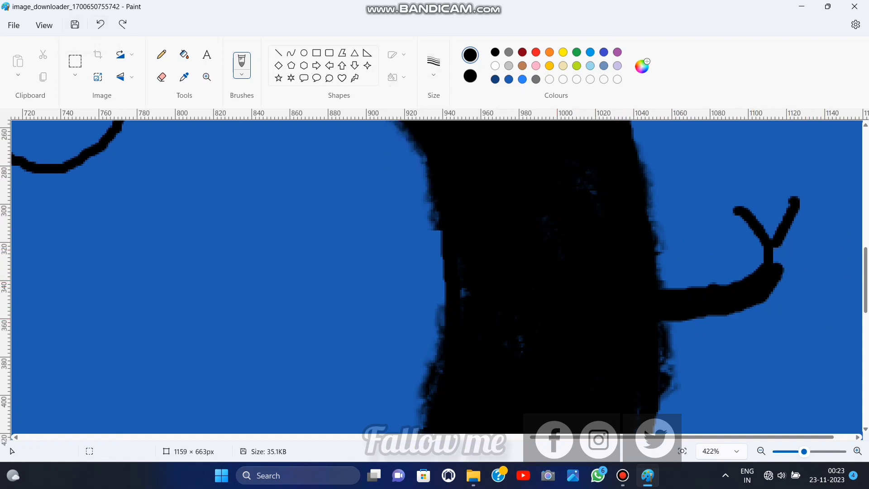
Undo one more stroke and draw two new twigs at the small right branch's end, one reaching toward the canvas's right edge.
{"action": "left_click", "coordinate": [100, 24]}
{"action": "left_click_drag", "start_coordinate": [761, 192], "coordinate": [753, 217]}
{"action": "mouse_move", "coordinate": [779, 266]}
{"action": "left_mouse_down"}
{"action": "mouse_move", "coordinate": [802, 264]}
{"action": "mouse_move", "coordinate": [849, 294]}
{"action": "mouse_move", "coordinate": [860, 273]}
{"action": "left_mouse_up"}
Draw a zigzag, forked twig from the underside of the lower right branch out to the canvas's right edge.
{"action": "scroll", "coordinate": [835, 256], "scroll_direction": "down", "scroll_amount": 1}
{"action": "scroll", "coordinate": [810, 241], "scroll_direction": "up", "scroll_amount": 2}
{"action": "scroll", "coordinate": [803, 236], "scroll_direction": "up", "scroll_amount": 3}
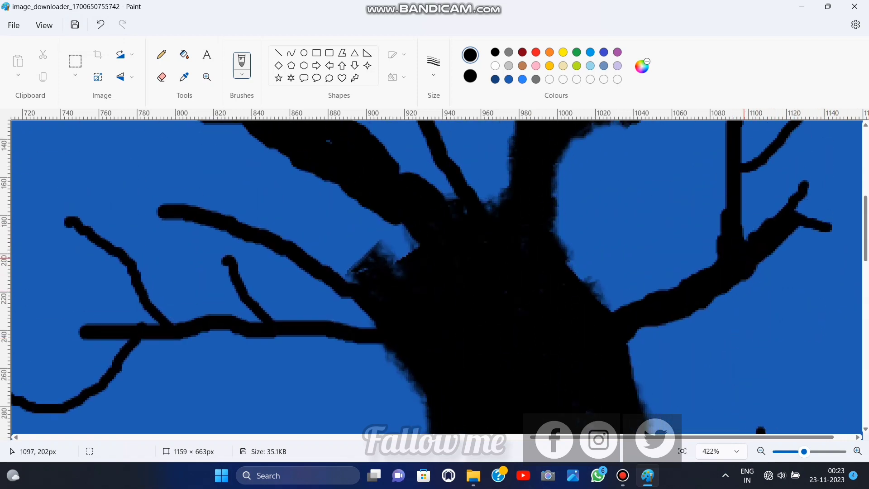
{"action": "mouse_move", "coordinate": [771, 262]}
{"action": "left_mouse_down"}
{"action": "mouse_move", "coordinate": [811, 316]}
{"action": "mouse_move", "coordinate": [841, 258]}
{"action": "mouse_move", "coordinate": [860, 295]}
{"action": "left_mouse_up"}
{"action": "scroll", "coordinate": [839, 268], "scroll_direction": "up", "scroll_amount": 1}
{"action": "scroll", "coordinate": [774, 297], "scroll_direction": "up", "scroll_amount": 1}
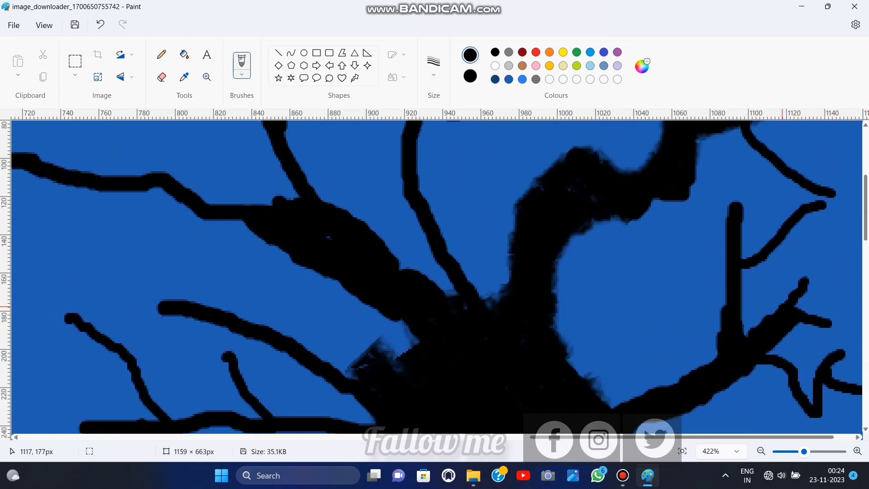
Thicken the joint between the lower right branch and the trunk, and the start of the zigzag twig below that branch.
{"action": "scroll", "coordinate": [768, 324], "scroll_direction": "down", "scroll_amount": 1}
{"action": "scroll", "coordinate": [728, 353], "scroll_direction": "down", "scroll_amount": 1}
{"action": "mouse_move", "coordinate": [619, 339]}
{"action": "left_mouse_down"}
{"action": "mouse_move", "coordinate": [638, 347]}
{"action": "mouse_move", "coordinate": [652, 373]}
{"action": "mouse_move", "coordinate": [646, 410]}
{"action": "left_mouse_up"}
{"action": "scroll", "coordinate": [708, 359], "scroll_direction": "up", "scroll_amount": 1}
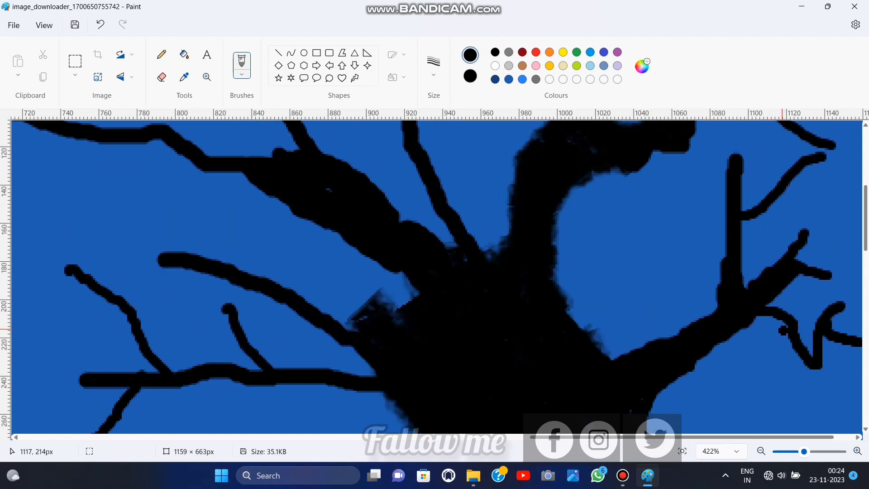
{"action": "left_click_drag", "start_coordinate": [755, 320], "coordinate": [787, 329]}
Add short side twigs to the two thin twigs above the lower right branch, near the canvas's right edge.
{"action": "scroll", "coordinate": [810, 344], "scroll_direction": "up", "scroll_amount": 4}
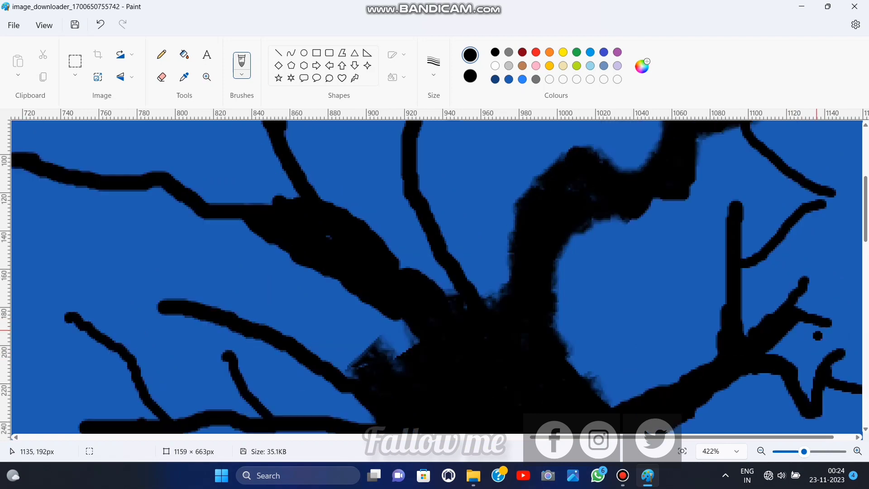
{"action": "scroll", "coordinate": [815, 317], "scroll_direction": "down", "scroll_amount": 2}
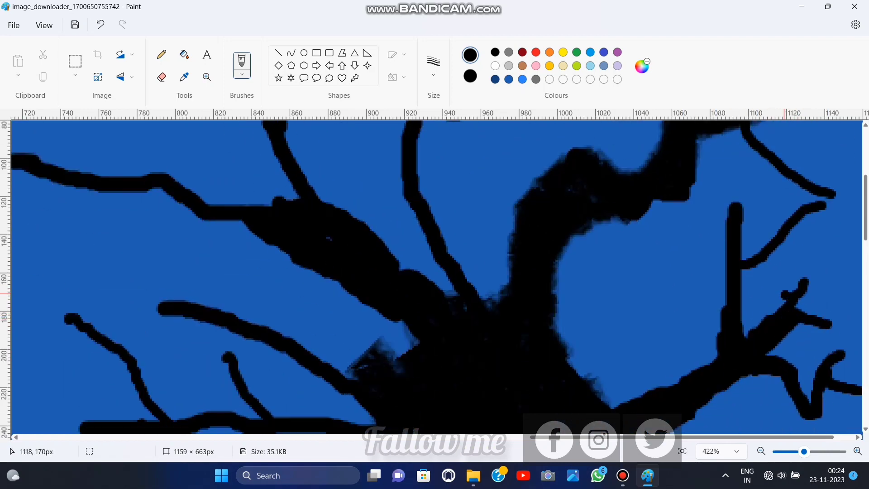
{"action": "left_click_drag", "start_coordinate": [774, 268], "coordinate": [860, 248]}
{"action": "scroll", "coordinate": [811, 241], "scroll_direction": "up", "scroll_amount": 2}
{"action": "scroll", "coordinate": [597, 380], "scroll_direction": "down", "scroll_amount": 1}
{"action": "scroll", "coordinate": [597, 379], "scroll_direction": "up", "scroll_amount": 2}
{"action": "left_click_drag", "start_coordinate": [789, 310], "coordinate": [842, 294]}
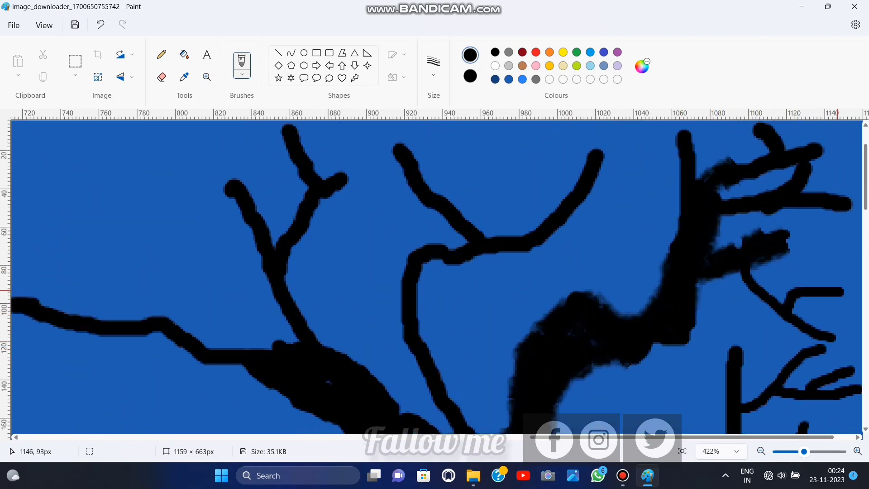
{"action": "scroll", "coordinate": [741, 262], "scroll_direction": "down", "scroll_amount": 2}
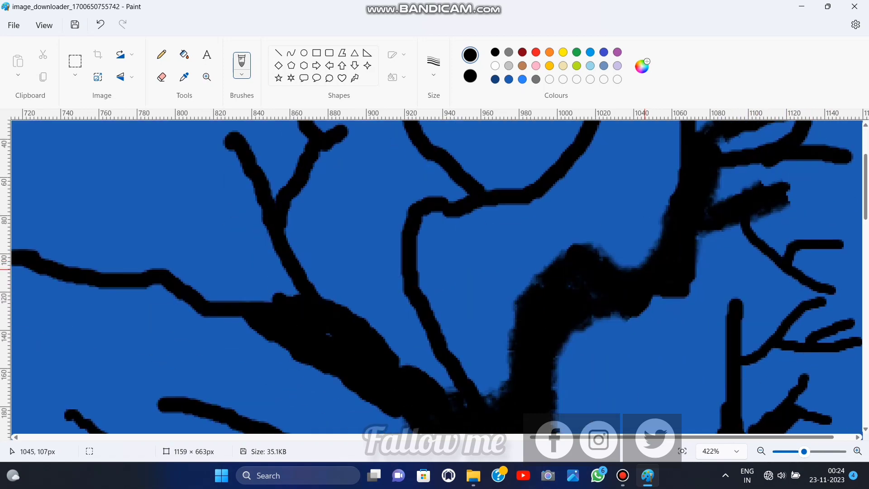
Paint over the curved central twig above the trunk until it is a thick upright branch up to its bend.
{"action": "mouse_move", "coordinate": [469, 208]}
{"action": "left_mouse_down"}
{"action": "mouse_move", "coordinate": [509, 281]}
{"action": "mouse_move", "coordinate": [502, 344]}
{"action": "left_mouse_up"}
{"action": "mouse_move", "coordinate": [462, 248]}
{"action": "left_mouse_down"}
{"action": "mouse_move", "coordinate": [496, 355]}
{"action": "mouse_move", "coordinate": [430, 235]}
{"action": "mouse_move", "coordinate": [493, 316]}
{"action": "mouse_move", "coordinate": [461, 226]}
{"action": "mouse_move", "coordinate": [430, 244]}
{"action": "mouse_move", "coordinate": [465, 202]}
{"action": "mouse_move", "coordinate": [458, 190]}
{"action": "left_mouse_up"}
{"action": "left_click", "coordinate": [242, 73]}
{"action": "left_click", "coordinate": [194, 251]}
{"action": "left_click", "coordinate": [444, 210]}
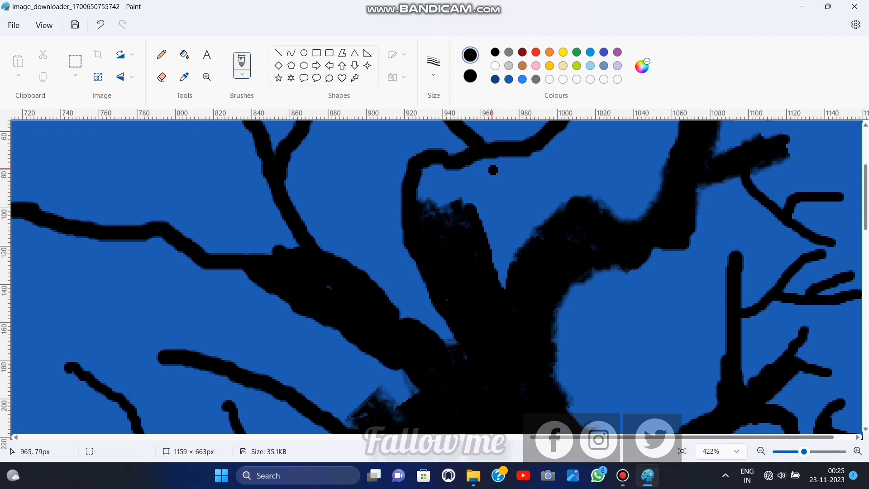
{"action": "scroll", "coordinate": [493, 170], "scroll_direction": "up", "scroll_amount": 1}
{"action": "scroll", "coordinate": [475, 217], "scroll_direction": "up", "scroll_amount": 2}
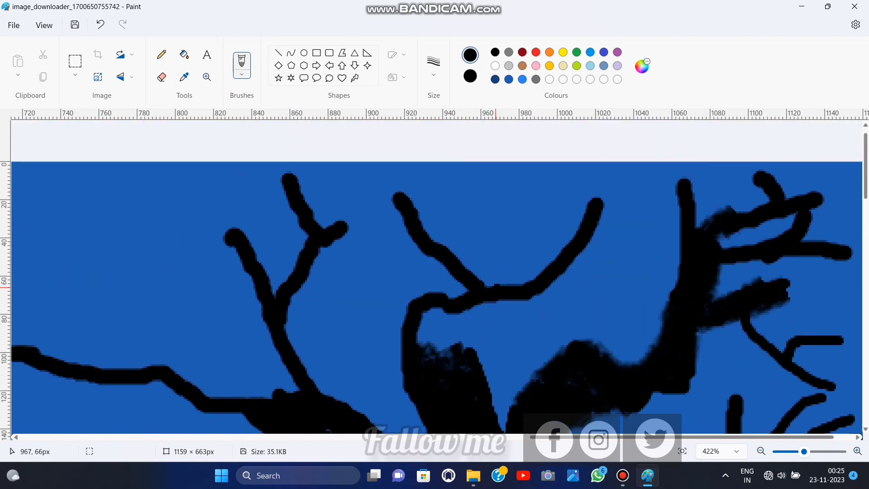
{"action": "mouse_move", "coordinate": [448, 307]}
{"action": "left_mouse_down"}
{"action": "mouse_move", "coordinate": [430, 329]}
{"action": "mouse_move", "coordinate": [437, 349]}
{"action": "mouse_move", "coordinate": [452, 337]}
{"action": "left_mouse_up"}
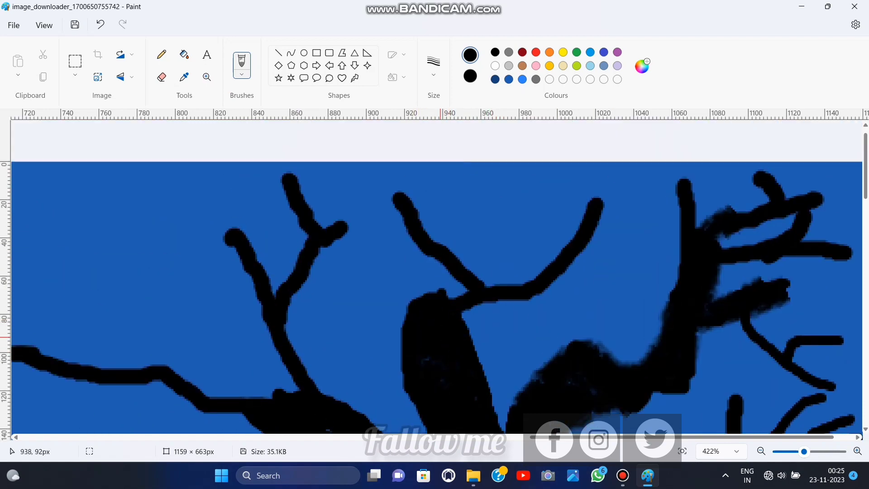
Draw long wavy twigs across the treetop and thin forked twigs between the upper left branch and the thick central branch.
{"action": "mouse_move", "coordinate": [88, 203]}
{"action": "left_mouse_down"}
{"action": "mouse_move", "coordinate": [185, 208]}
{"action": "mouse_move", "coordinate": [304, 183]}
{"action": "mouse_move", "coordinate": [352, 209]}
{"action": "mouse_move", "coordinate": [406, 210]}
{"action": "mouse_move", "coordinate": [407, 232]}
{"action": "mouse_move", "coordinate": [292, 276]}
{"action": "left_mouse_up"}
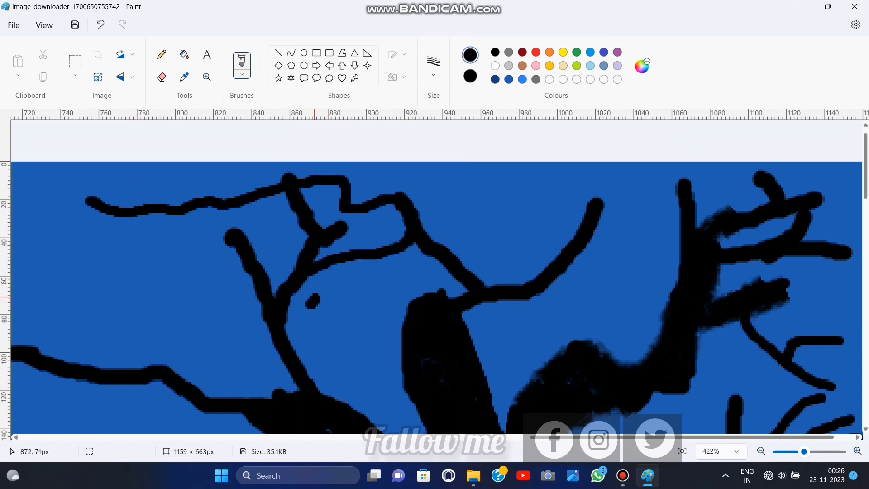
{"action": "left_click_drag", "start_coordinate": [323, 302], "coordinate": [385, 431]}
{"action": "left_click_drag", "start_coordinate": [338, 273], "coordinate": [334, 301]}
{"action": "mouse_move", "coordinate": [414, 270]}
{"action": "left_mouse_down"}
{"action": "mouse_move", "coordinate": [382, 348]}
{"action": "mouse_move", "coordinate": [385, 431]}
{"action": "left_mouse_up"}
{"action": "left_click_drag", "start_coordinate": [382, 274], "coordinate": [381, 307]}
{"action": "scroll", "coordinate": [443, 355], "scroll_direction": "down", "scroll_amount": 1}
{"action": "mouse_move", "coordinate": [403, 393]}
{"action": "left_mouse_down"}
{"action": "mouse_move", "coordinate": [414, 360]}
{"action": "mouse_move", "coordinate": [395, 274]}
{"action": "left_mouse_up"}
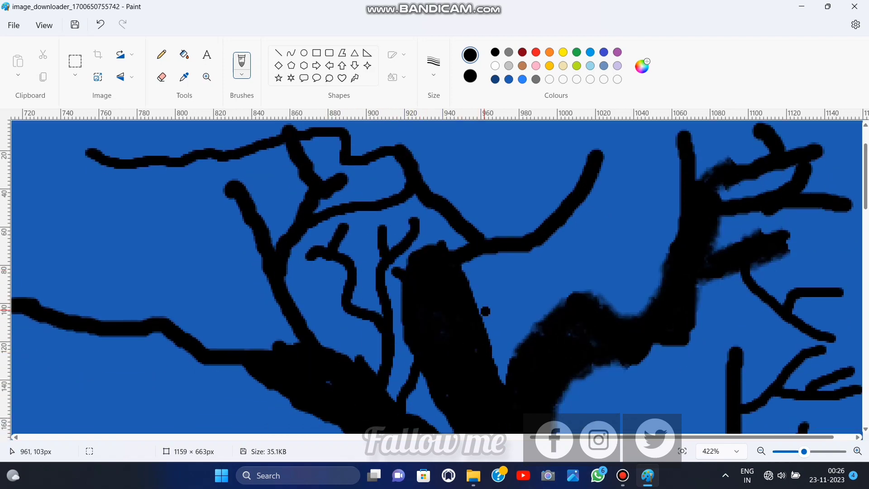
Extend the tip of the middle left branch with a wavy twig toward the picture, and undo the stray dot below it.
{"action": "scroll", "coordinate": [485, 311], "scroll_direction": "down", "scroll_amount": 7}
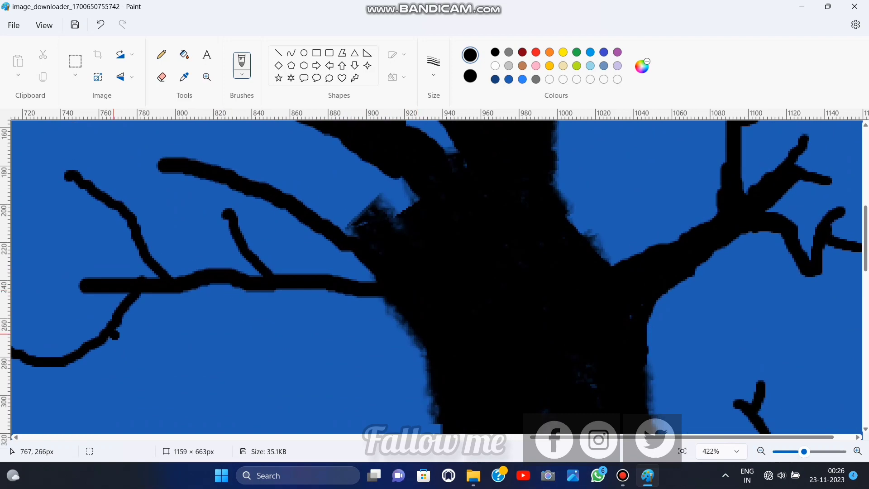
{"action": "scroll", "coordinate": [606, 350], "scroll_direction": "left", "scroll_amount": 10}
{"action": "scroll", "coordinate": [545, 311], "scroll_direction": "right", "scroll_amount": 10}
{"action": "scroll", "coordinate": [186, 259], "scroll_direction": "up", "scroll_amount": 1}
{"action": "mouse_move", "coordinate": [158, 248]}
{"action": "left_mouse_down"}
{"action": "mouse_move", "coordinate": [117, 242]}
{"action": "mouse_move", "coordinate": [10, 256]}
{"action": "left_mouse_up"}
{"action": "left_click", "coordinate": [159, 429]}
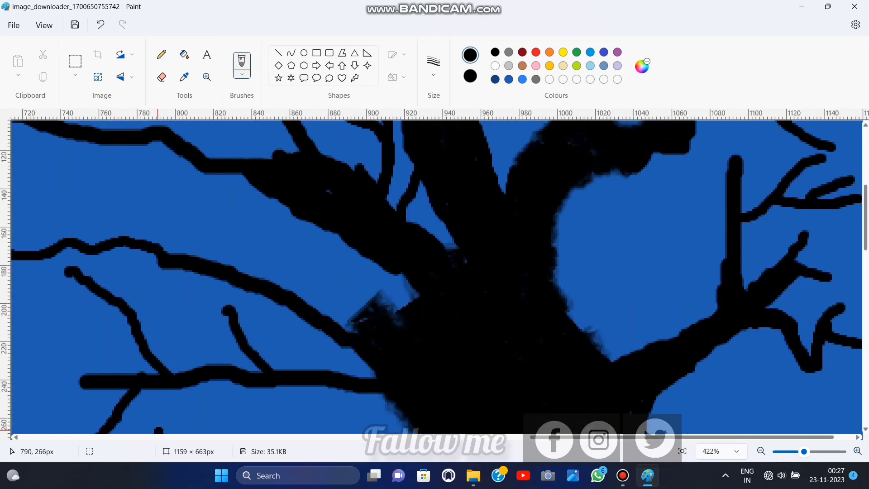
{"action": "left_click", "coordinate": [100, 25]}
Add side twigs to the long left branches and undo the last stray mark.
{"action": "left_click", "coordinate": [371, 437]}
{"action": "left_click", "coordinate": [682, 450]}
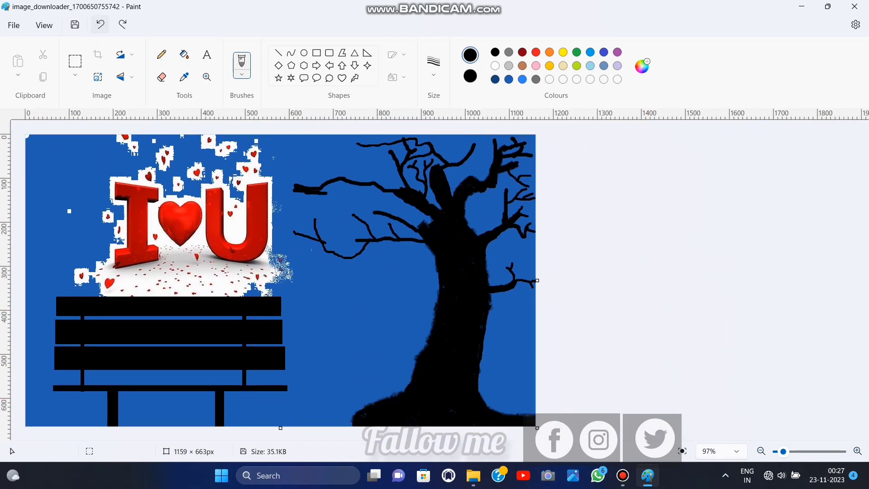
{"action": "key", "text": "ctrl+y"}
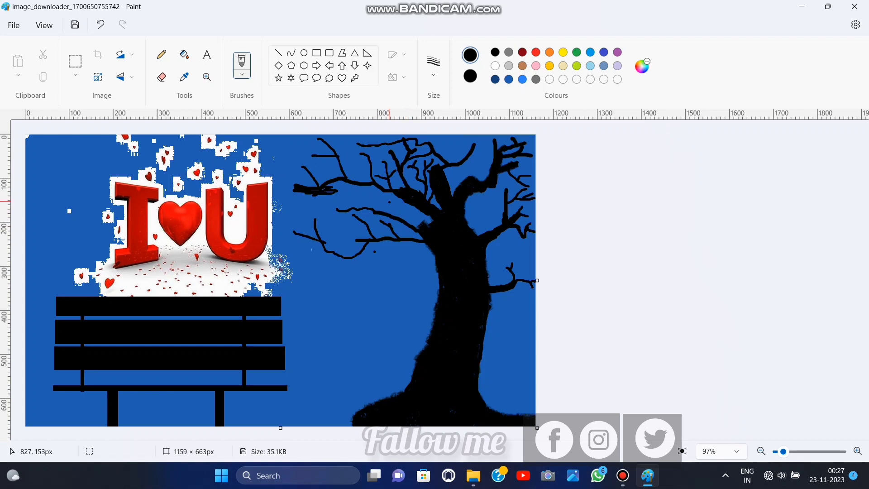
{"action": "key", "text": "ctrl+z"}
Switch to another brush, choose the 8px size and fill in the joint between the left branches and the trunk.
{"action": "left_click", "coordinate": [242, 73]}
{"action": "left_click", "coordinate": [241, 122]}
{"action": "left_click", "coordinate": [433, 73]}
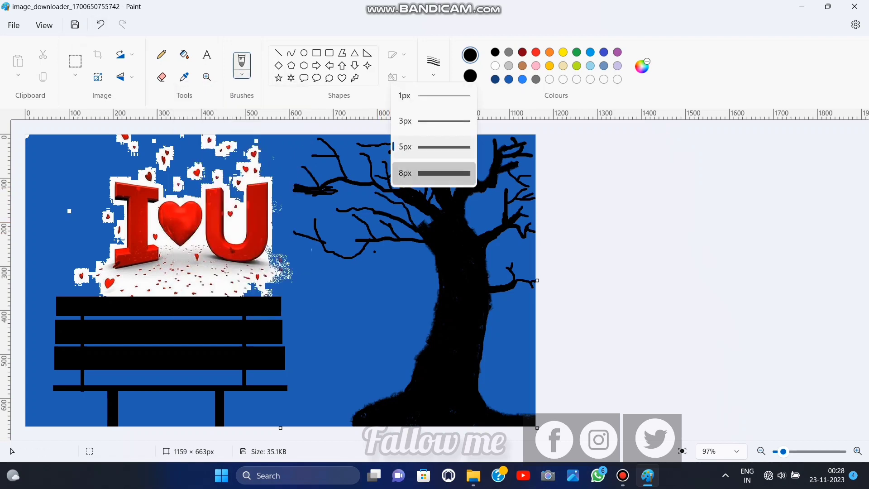
{"action": "left_click", "coordinate": [429, 173]}
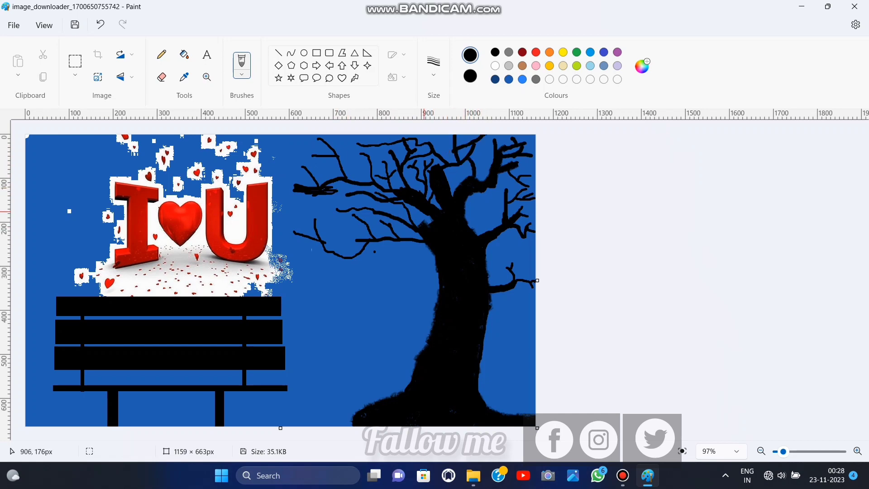
{"action": "scroll", "coordinate": [343, 162], "scroll_direction": "up", "scroll_amount": 4}
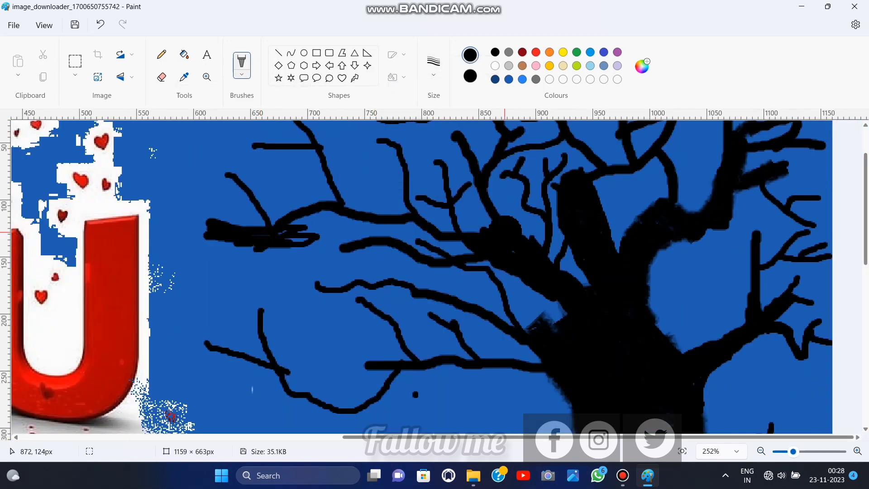
{"action": "left_click_drag", "start_coordinate": [556, 280], "coordinate": [568, 334]}
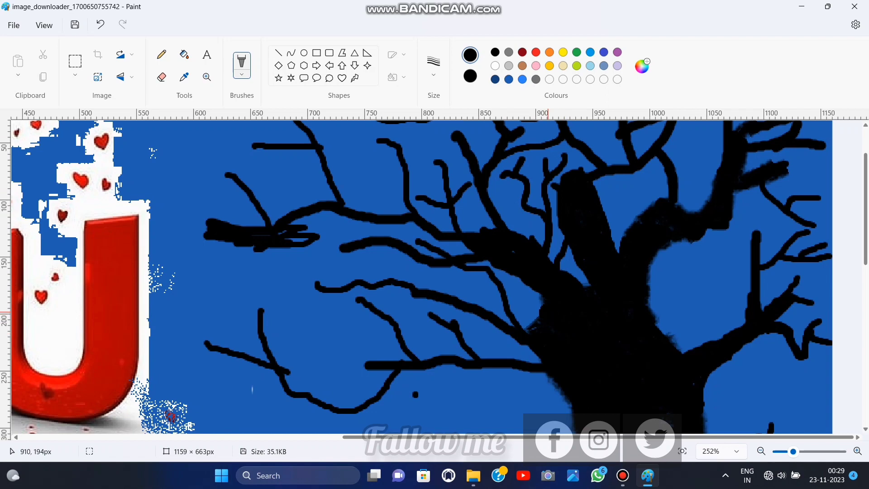
Thicken the long upper left branch along its whole length from the trunk to its tip.
{"action": "mouse_move", "coordinate": [303, 229]}
{"action": "left_mouse_down"}
{"action": "mouse_move", "coordinate": [344, 220]}
{"action": "mouse_move", "coordinate": [328, 226]}
{"action": "mouse_move", "coordinate": [475, 251]}
{"action": "left_mouse_up"}
{"action": "scroll", "coordinate": [565, 270], "scroll_direction": "down", "scroll_amount": 1}
{"action": "left_click", "coordinate": [416, 271]}
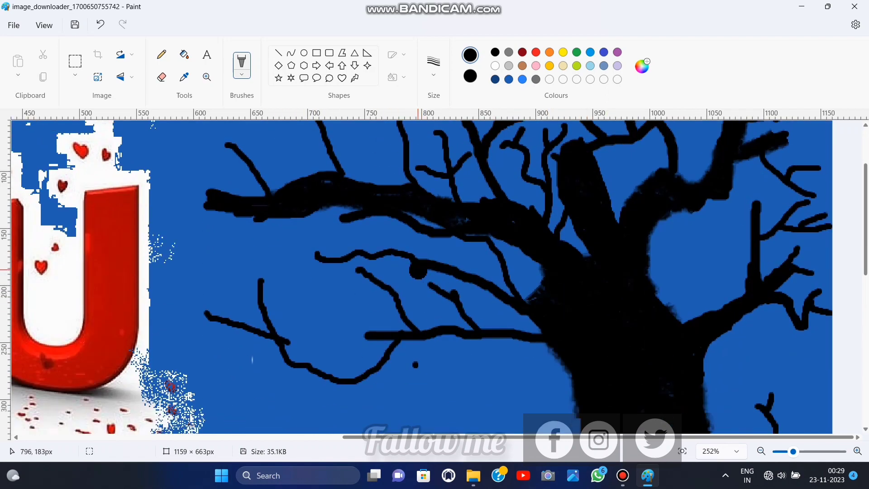
Set the brush size to 8px and thicken the middle left branch from the trunk to its tip.
{"action": "left_click", "coordinate": [433, 66]}
{"action": "left_click", "coordinate": [433, 120]}
{"action": "left_click", "coordinate": [433, 66]}
{"action": "left_click", "coordinate": [433, 95]}
{"action": "left_click_drag", "start_coordinate": [529, 299], "coordinate": [542, 291]}
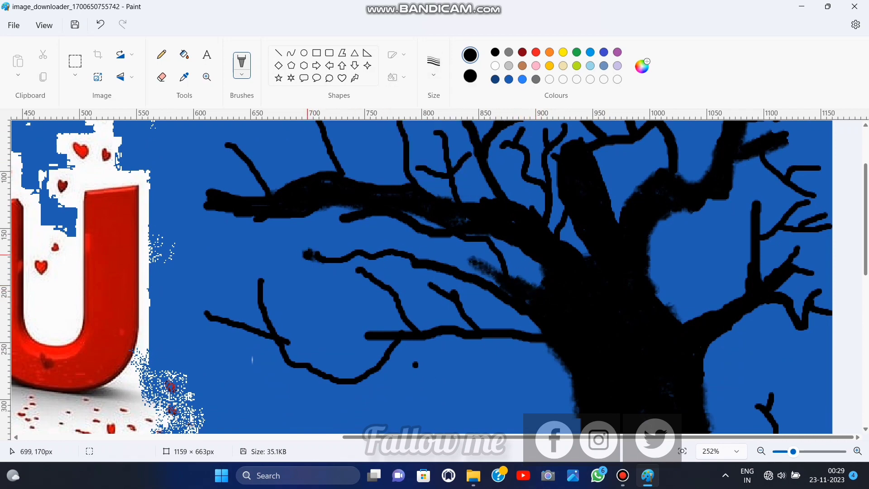
{"action": "mouse_move", "coordinate": [306, 256]}
{"action": "left_mouse_down"}
{"action": "mouse_move", "coordinate": [353, 253]}
{"action": "mouse_move", "coordinate": [378, 240]}
{"action": "mouse_move", "coordinate": [398, 250]}
{"action": "mouse_move", "coordinate": [317, 245]}
{"action": "mouse_move", "coordinate": [400, 265]}
{"action": "mouse_move", "coordinate": [427, 257]}
{"action": "mouse_move", "coordinate": [487, 282]}
{"action": "mouse_move", "coordinate": [448, 259]}
{"action": "mouse_move", "coordinate": [489, 268]}
{"action": "left_mouse_up"}
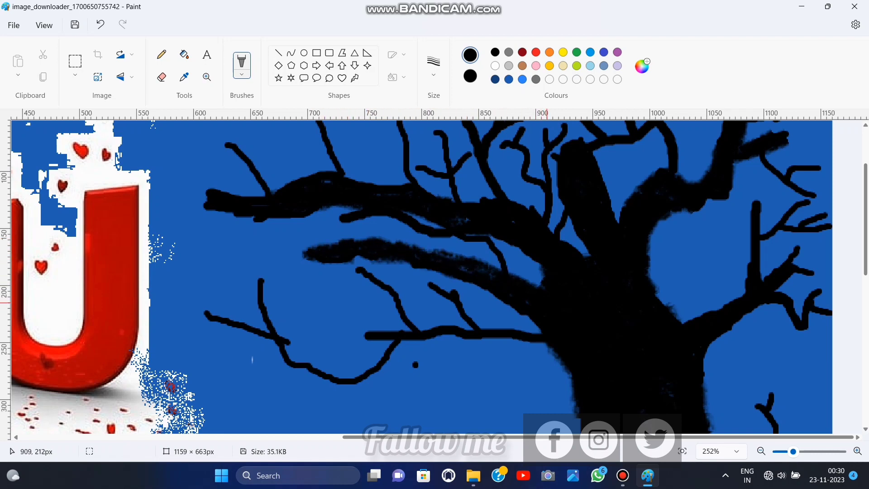
Thicken the lowest left branch, the curved twig hanging from it and that twig's forked tips, undoing a faulty stroke.
{"action": "mouse_move", "coordinate": [503, 338]}
{"action": "left_mouse_down"}
{"action": "mouse_move", "coordinate": [371, 340]}
{"action": "mouse_move", "coordinate": [549, 343]}
{"action": "mouse_move", "coordinate": [407, 342]}
{"action": "left_mouse_up"}
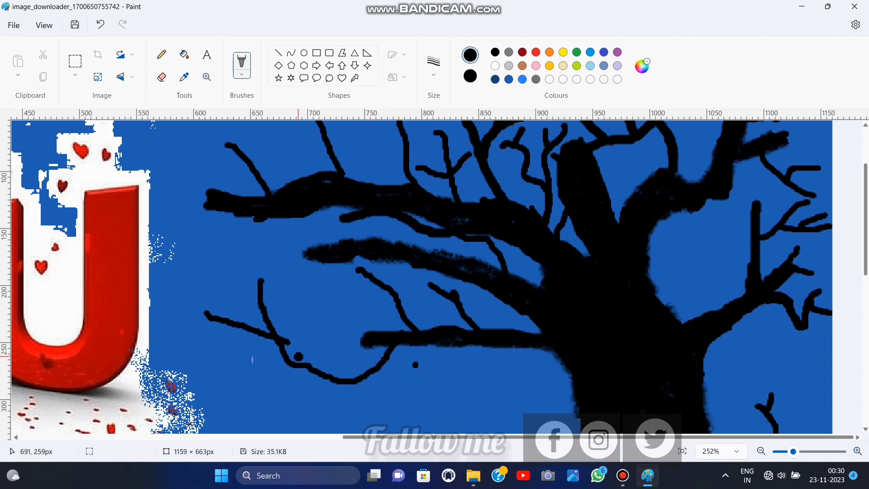
{"action": "mouse_move", "coordinate": [293, 366]}
{"action": "left_mouse_down"}
{"action": "mouse_move", "coordinate": [346, 375]}
{"action": "mouse_move", "coordinate": [374, 360]}
{"action": "left_mouse_up"}
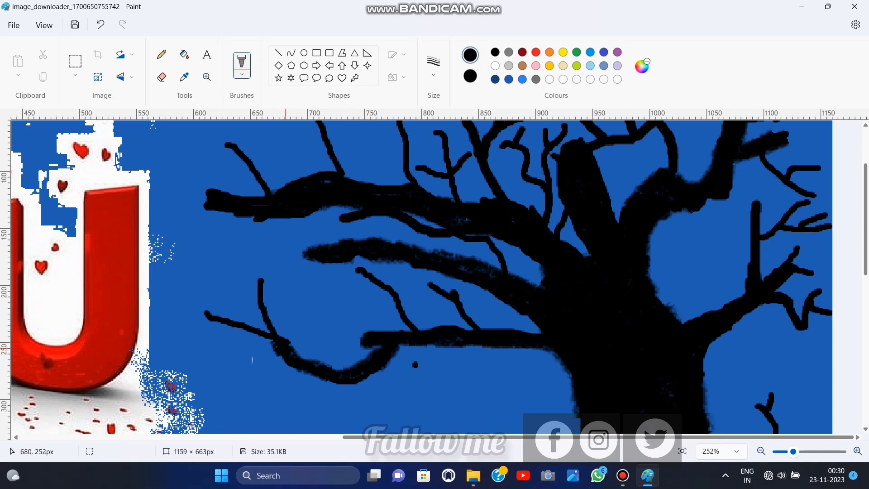
{"action": "left_click", "coordinate": [433, 65]}
{"action": "left_click", "coordinate": [445, 95]}
{"action": "left_click_drag", "start_coordinate": [205, 315], "coordinate": [224, 322]}
{"action": "left_click", "coordinate": [100, 24]}
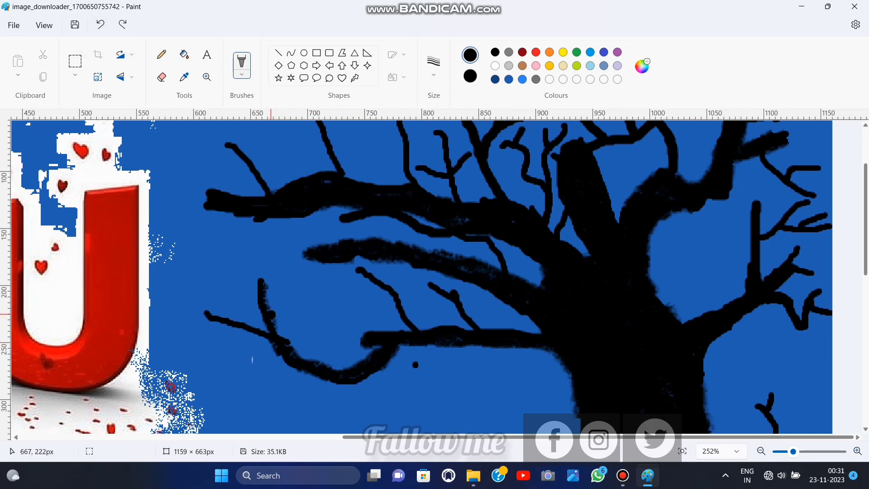
{"action": "mouse_move", "coordinate": [270, 294]}
{"action": "left_mouse_down"}
{"action": "mouse_move", "coordinate": [217, 320]}
{"action": "mouse_move", "coordinate": [268, 330]}
{"action": "left_mouse_up"}
Thicken the short forked twig on the lowest left branch and the small connecting twig between the two branches above it.
{"action": "scroll", "coordinate": [294, 326], "scroll_direction": "up", "scroll_amount": 2}
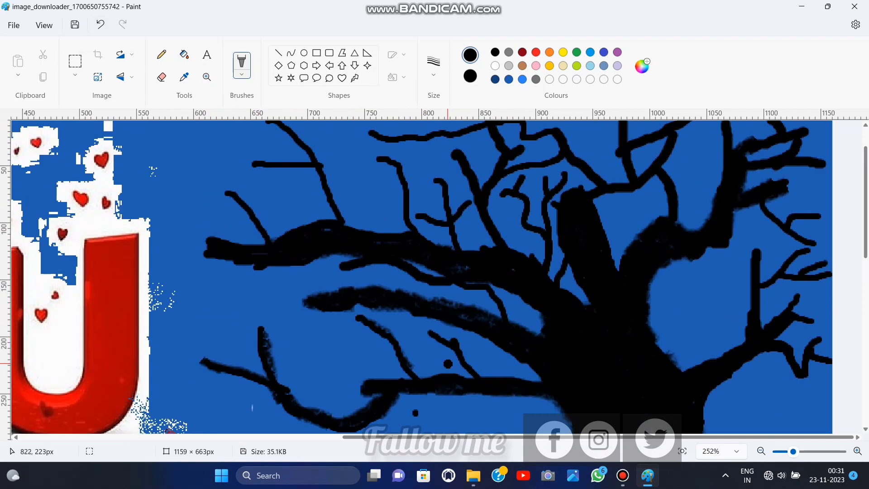
{"action": "mouse_move", "coordinate": [438, 338]}
{"action": "left_mouse_down"}
{"action": "mouse_move", "coordinate": [457, 337]}
{"action": "mouse_move", "coordinate": [485, 374]}
{"action": "left_mouse_up"}
{"action": "left_click", "coordinate": [100, 24]}
{"action": "mouse_move", "coordinate": [457, 342]}
{"action": "left_mouse_down"}
{"action": "mouse_move", "coordinate": [476, 372]}
{"action": "mouse_move", "coordinate": [500, 355]}
{"action": "mouse_move", "coordinate": [508, 375]}
{"action": "left_mouse_up"}
With a larger brush, thicken the offshoot under the long upper left branch and the two upright twigs growing from that branch.
{"action": "scroll", "coordinate": [504, 370], "scroll_direction": "up", "scroll_amount": 2}
{"action": "left_click", "coordinate": [434, 66]}
{"action": "left_click", "coordinate": [434, 120]}
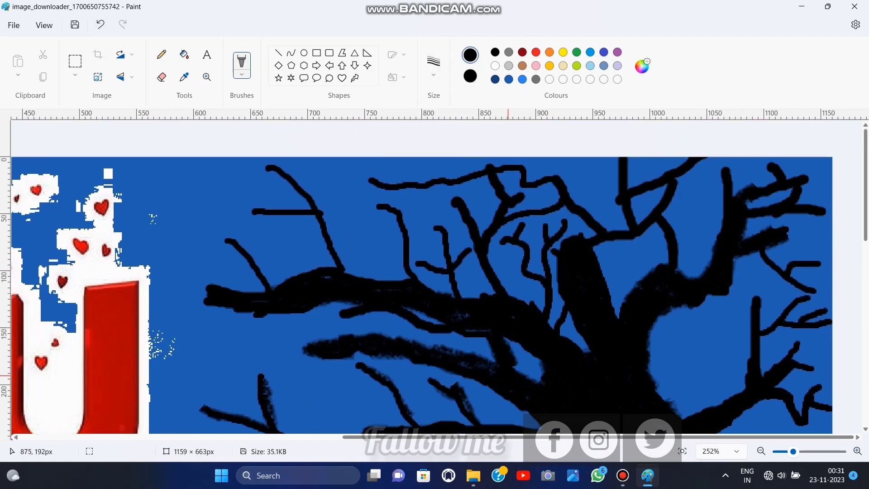
{"action": "mouse_move", "coordinate": [482, 335]}
{"action": "left_mouse_down"}
{"action": "mouse_move", "coordinate": [364, 312]}
{"action": "mouse_move", "coordinate": [335, 315]}
{"action": "mouse_move", "coordinate": [457, 337]}
{"action": "left_mouse_up"}
{"action": "scroll", "coordinate": [681, 337], "scroll_direction": "down", "scroll_amount": 2}
{"action": "mouse_move", "coordinate": [511, 317]}
{"action": "left_mouse_down"}
{"action": "mouse_move", "coordinate": [512, 332]}
{"action": "mouse_move", "coordinate": [523, 323]}
{"action": "left_mouse_up"}
{"action": "scroll", "coordinate": [688, 296], "scroll_direction": "up", "scroll_amount": 2}
{"action": "left_click_drag", "start_coordinate": [332, 278], "coordinate": [318, 226]}
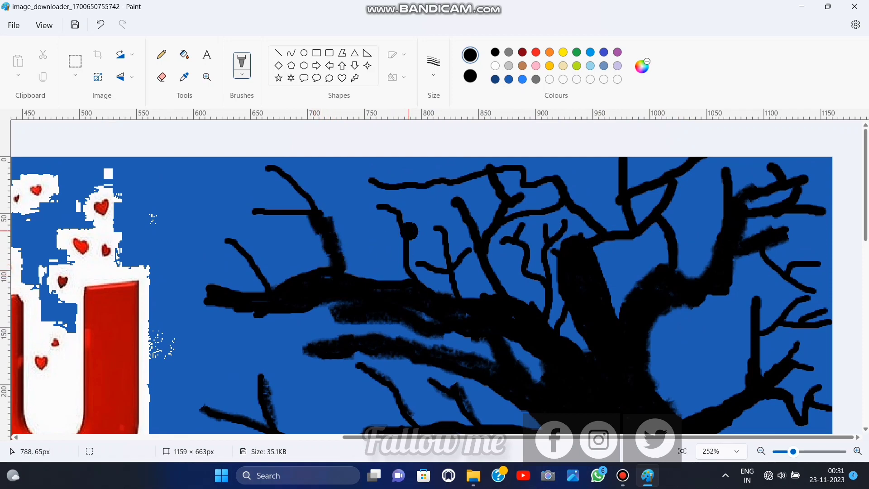
{"action": "mouse_move", "coordinate": [374, 202]}
{"action": "left_mouse_down"}
{"action": "mouse_move", "coordinate": [403, 225]}
{"action": "mouse_move", "coordinate": [410, 280]}
{"action": "left_mouse_up"}
With an 8px brush, thicken the side twigs on the long upper left branch and the wavy twig across the treetop.
{"action": "left_click", "coordinate": [434, 66]}
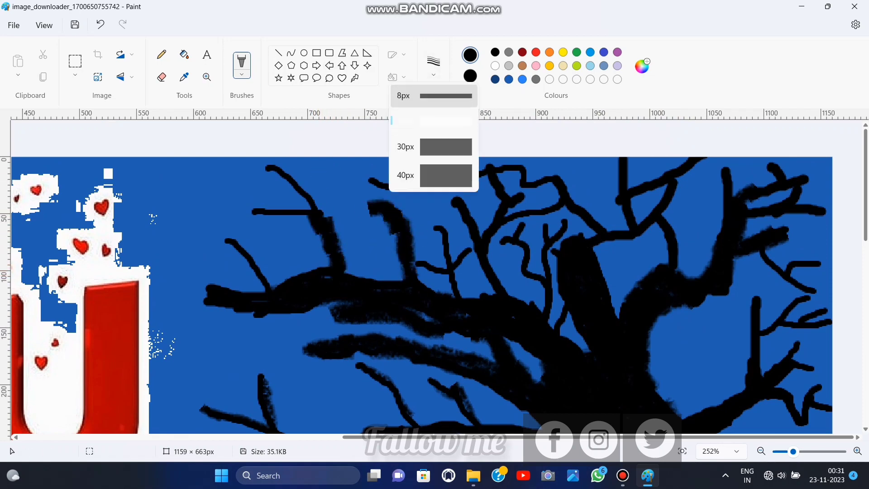
{"action": "left_click", "coordinate": [434, 121]}
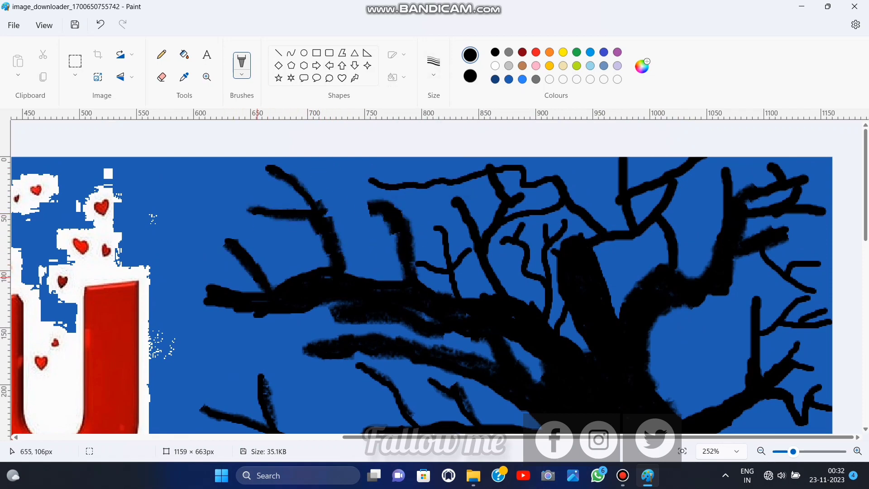
{"action": "mouse_move", "coordinate": [437, 230]}
{"action": "left_mouse_down"}
{"action": "mouse_move", "coordinate": [447, 284]}
{"action": "mouse_move", "coordinate": [441, 267]}
{"action": "mouse_move", "coordinate": [466, 255]}
{"action": "left_mouse_up"}
{"action": "mouse_move", "coordinate": [370, 180]}
{"action": "left_mouse_down"}
{"action": "mouse_move", "coordinate": [531, 181]}
{"action": "mouse_move", "coordinate": [548, 205]}
{"action": "mouse_move", "coordinate": [604, 236]}
{"action": "mouse_move", "coordinate": [591, 269]}
{"action": "left_mouse_up"}
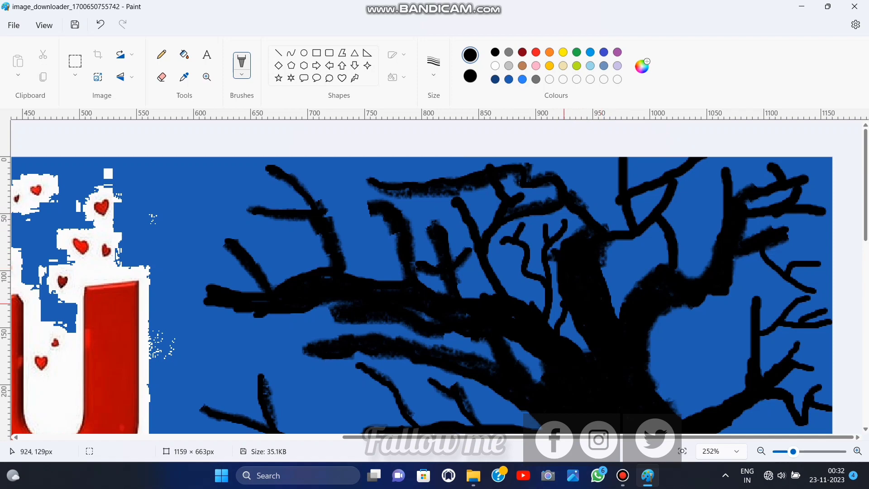
Thicken the small forked twigs standing just left of the thick central branch.
{"action": "left_click_drag", "start_coordinate": [563, 304], "coordinate": [561, 307]}
{"action": "left_click_drag", "start_coordinate": [518, 244], "coordinate": [539, 308]}
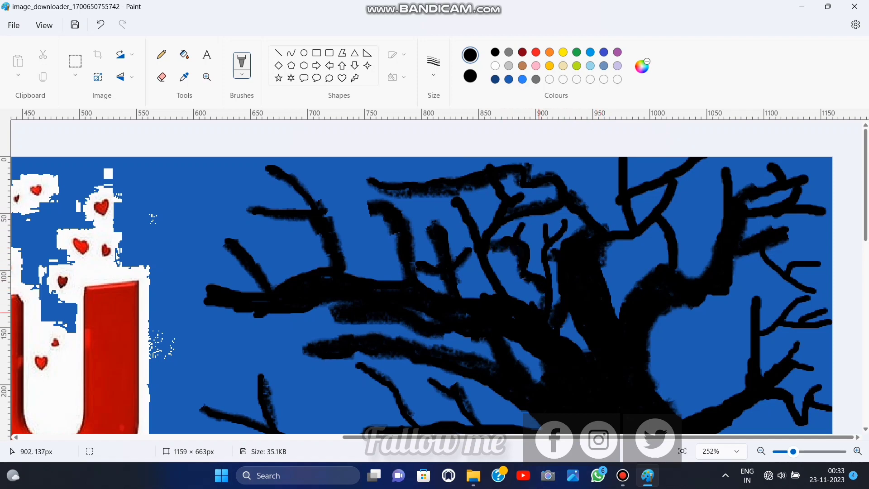
{"action": "mouse_move", "coordinate": [520, 226]}
{"action": "left_mouse_down"}
{"action": "mouse_move", "coordinate": [548, 269]}
{"action": "mouse_move", "coordinate": [564, 218]}
{"action": "left_mouse_up"}
Thicken the slanted side twigs growing from the lowest left branch.
{"action": "scroll", "coordinate": [551, 227], "scroll_direction": "down", "scroll_amount": 3}
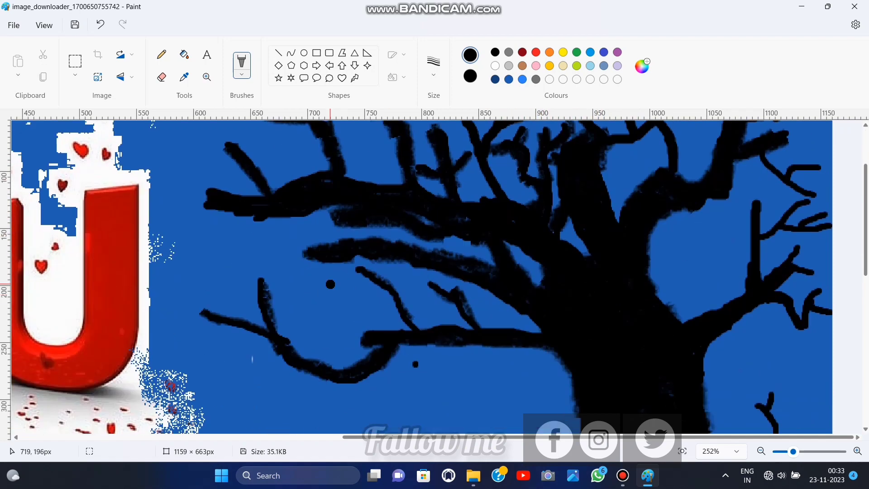
{"action": "mouse_move", "coordinate": [359, 273]}
{"action": "left_mouse_down"}
{"action": "mouse_move", "coordinate": [389, 294]}
{"action": "mouse_move", "coordinate": [403, 326]}
{"action": "left_mouse_up"}
{"action": "left_click_drag", "start_coordinate": [452, 283], "coordinate": [457, 287]}
Thicken the forked twig under the upper right branch and the upright twig below it, undoing faulty strokes.
{"action": "scroll", "coordinate": [543, 283], "scroll_direction": "up", "scroll_amount": 2}
{"action": "left_click_drag", "start_coordinate": [768, 254], "coordinate": [813, 289]}
{"action": "mouse_move", "coordinate": [819, 270]}
{"action": "left_mouse_down"}
{"action": "mouse_move", "coordinate": [784, 265]}
{"action": "mouse_move", "coordinate": [761, 275]}
{"action": "mouse_move", "coordinate": [802, 317]}
{"action": "mouse_move", "coordinate": [818, 309]}
{"action": "left_mouse_up"}
{"action": "scroll", "coordinate": [784, 272], "scroll_direction": "down", "scroll_amount": 1}
{"action": "left_click", "coordinate": [100, 24]}
{"action": "mouse_move", "coordinate": [765, 257]}
{"action": "left_mouse_down"}
{"action": "mouse_move", "coordinate": [761, 323]}
{"action": "mouse_move", "coordinate": [758, 267]}
{"action": "left_mouse_up"}
{"action": "left_click", "coordinate": [100, 24]}
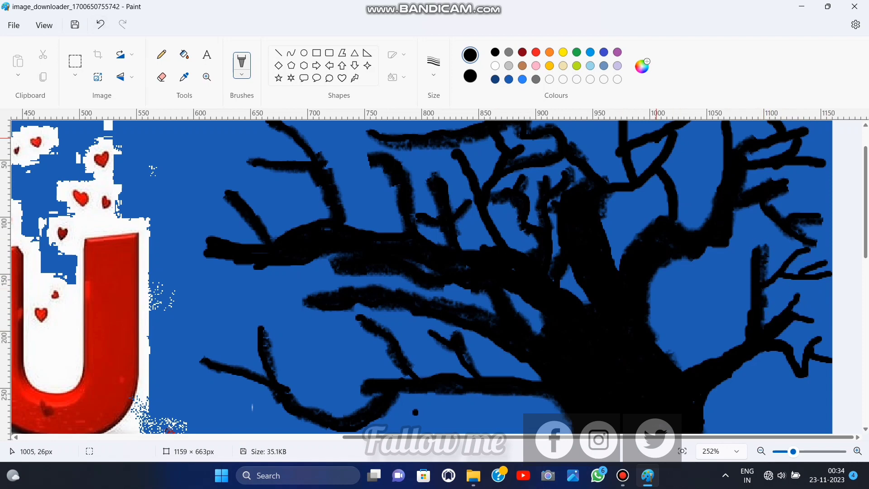
With an 8px brush, thicken the zigzag twig and the small side twigs around the lower right branch near the canvas edge.
{"action": "left_click", "coordinate": [433, 65]}
{"action": "left_click", "coordinate": [433, 95]}
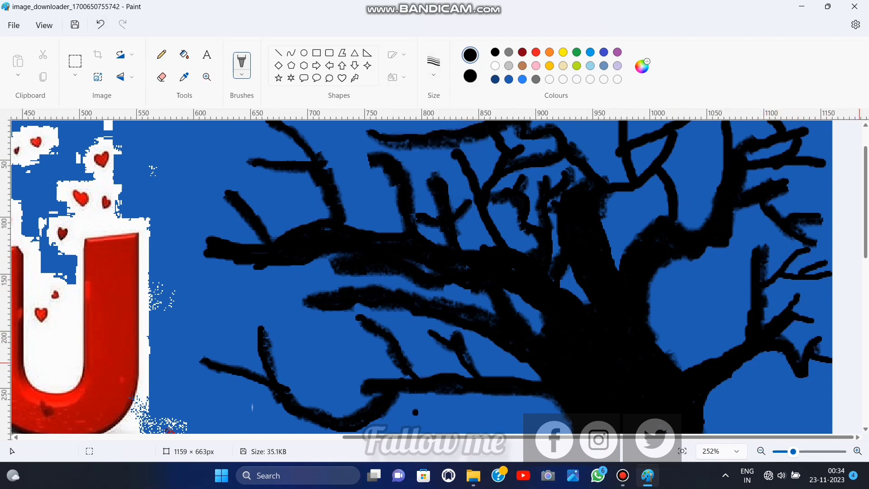
{"action": "left_click_drag", "start_coordinate": [819, 339], "coordinate": [829, 336]}
{"action": "left_click_drag", "start_coordinate": [799, 309], "coordinate": [804, 299]}
{"action": "left_click_drag", "start_coordinate": [787, 301], "coordinate": [796, 308]}
{"action": "mouse_move", "coordinate": [796, 257]}
{"action": "left_mouse_down"}
{"action": "mouse_move", "coordinate": [778, 268]}
{"action": "mouse_move", "coordinate": [764, 296]}
{"action": "left_mouse_up"}
{"action": "left_click", "coordinate": [100, 24]}
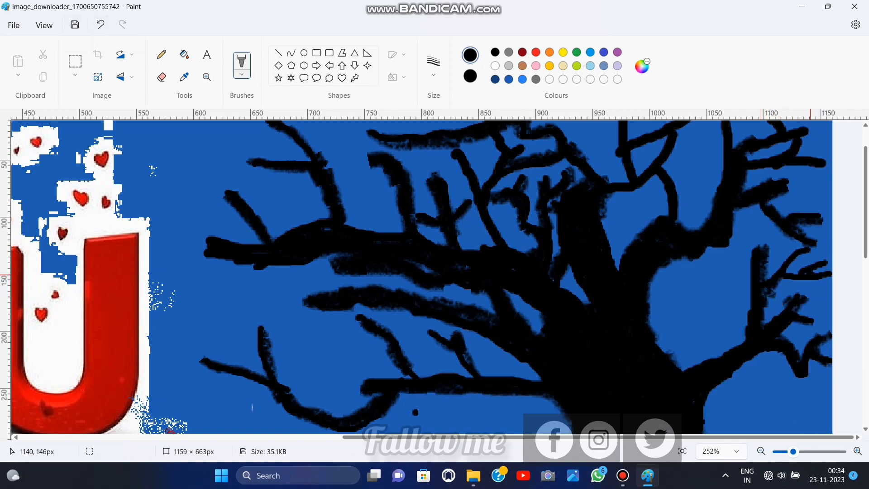
{"action": "left_click_drag", "start_coordinate": [803, 269], "coordinate": [827, 279]}
{"action": "mouse_move", "coordinate": [806, 256]}
{"action": "left_mouse_down"}
{"action": "mouse_move", "coordinate": [794, 258]}
{"action": "mouse_move", "coordinate": [776, 292]}
{"action": "left_mouse_up"}
{"action": "left_click", "coordinate": [682, 451]}
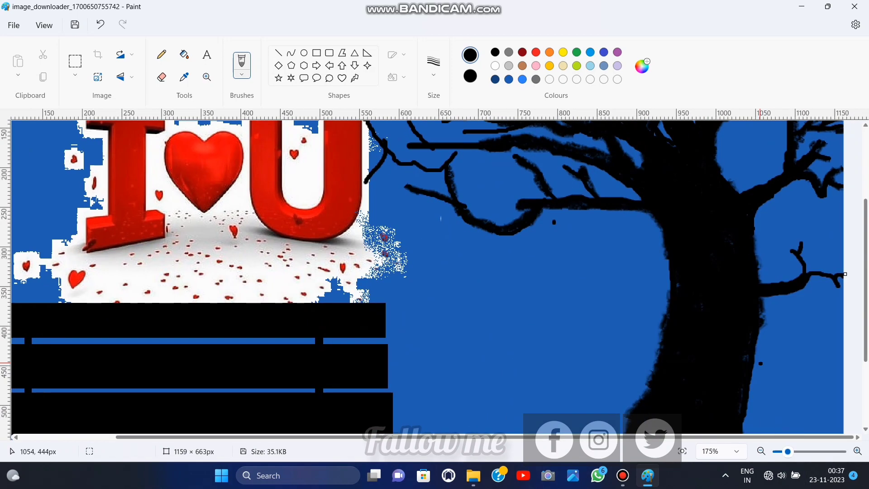
With the 8px size, thicken the treetop branch left of the trunk and the underside of the lowest left branch, undoing a faulty stroke.
{"action": "left_click", "coordinate": [433, 66]}
{"action": "left_click", "coordinate": [433, 173]}
{"action": "mouse_move", "coordinate": [581, 167]}
{"action": "left_mouse_down"}
{"action": "mouse_move", "coordinate": [602, 165]}
{"action": "mouse_move", "coordinate": [525, 165]}
{"action": "mouse_move", "coordinate": [651, 167]}
{"action": "mouse_move", "coordinate": [681, 190]}
{"action": "mouse_move", "coordinate": [697, 247]}
{"action": "left_mouse_up"}
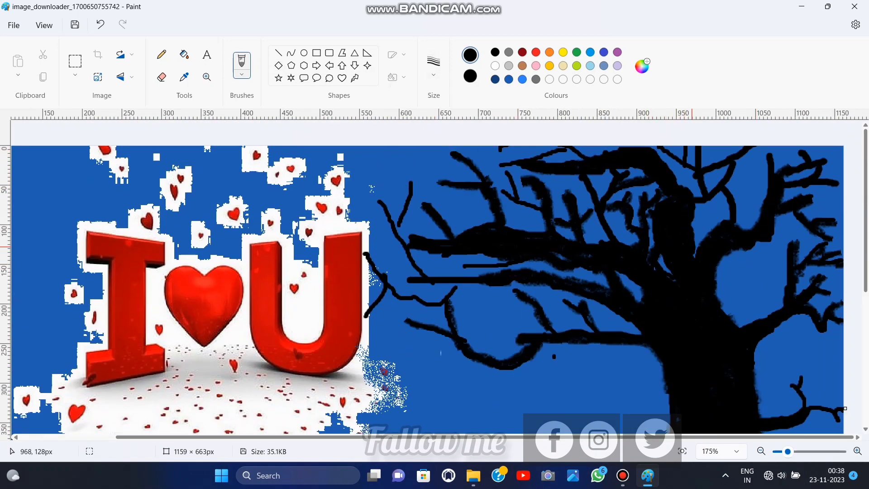
{"action": "left_click_drag", "start_coordinate": [566, 343], "coordinate": [664, 355]}
{"action": "left_click_drag", "start_coordinate": [543, 343], "coordinate": [529, 370]}
{"action": "left_click", "coordinate": [101, 25]}
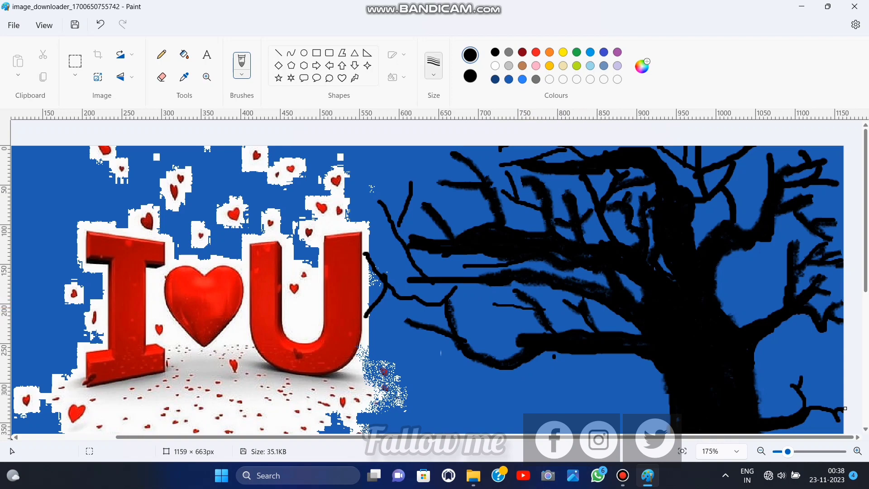
Thicken the thin horizontal twig and the short side twig above the lowest left branch.
{"action": "left_click", "coordinate": [433, 65]}
{"action": "left_click", "coordinate": [443, 160]}
{"action": "left_click_drag", "start_coordinate": [587, 300], "coordinate": [596, 330]}
{"action": "mouse_move", "coordinate": [490, 306]}
{"action": "left_mouse_down"}
{"action": "mouse_move", "coordinate": [539, 307]}
{"action": "mouse_move", "coordinate": [411, 287]}
{"action": "mouse_move", "coordinate": [599, 285]}
{"action": "left_mouse_up"}
{"action": "left_click", "coordinate": [433, 66]}
{"action": "left_click", "coordinate": [433, 146]}
{"action": "mouse_move", "coordinate": [425, 267]}
{"action": "left_mouse_down"}
{"action": "mouse_move", "coordinate": [400, 218]}
{"action": "mouse_move", "coordinate": [383, 202]}
{"action": "mouse_move", "coordinate": [385, 277]}
{"action": "mouse_move", "coordinate": [400, 295]}
{"action": "mouse_move", "coordinate": [450, 310]}
{"action": "left_mouse_up"}
{"action": "left_click", "coordinate": [100, 24]}
With the 8px size, thicken the horizontal twig beneath the long upper left branch.
{"action": "left_click", "coordinate": [433, 65]}
{"action": "left_click", "coordinate": [433, 172]}
{"action": "left_click_drag", "start_coordinate": [462, 266], "coordinate": [530, 262]}
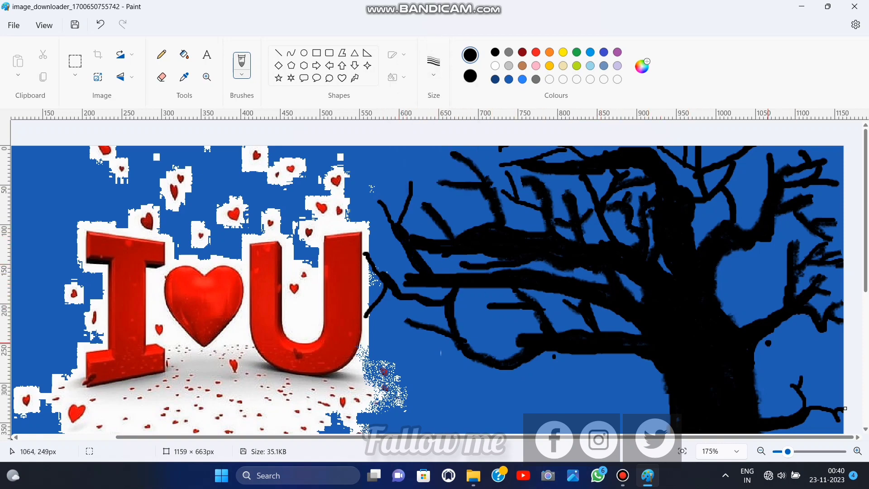
{"action": "left_click", "coordinate": [682, 451]}
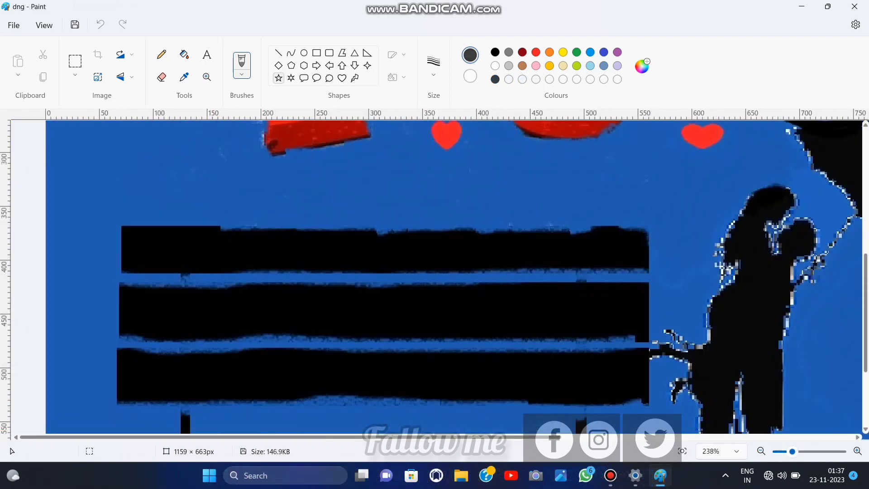
Fill the three black bench slats with dark grey and try the same fill on the bench's thin seat strip.
{"action": "left_click", "coordinate": [299, 254]}
{"action": "left_click", "coordinate": [323, 312]}
{"action": "left_click", "coordinate": [353, 377]}
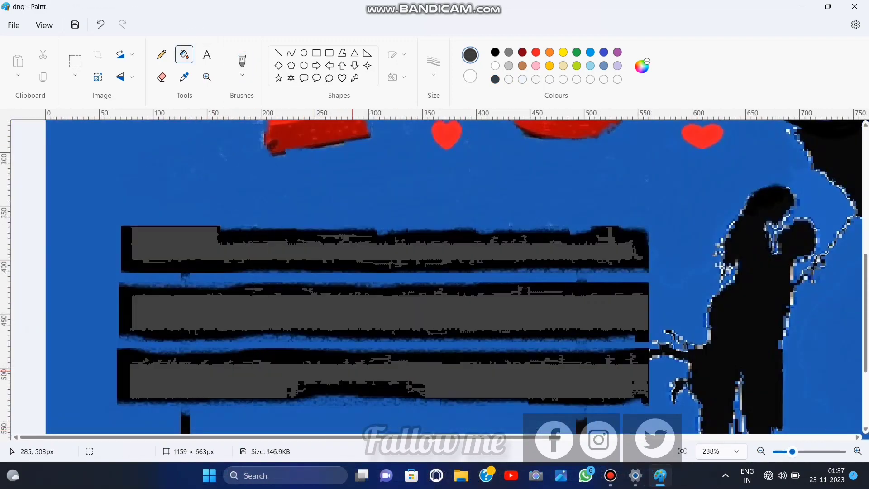
{"action": "scroll", "coordinate": [407, 317], "scroll_direction": "down", "scroll_amount": 3}
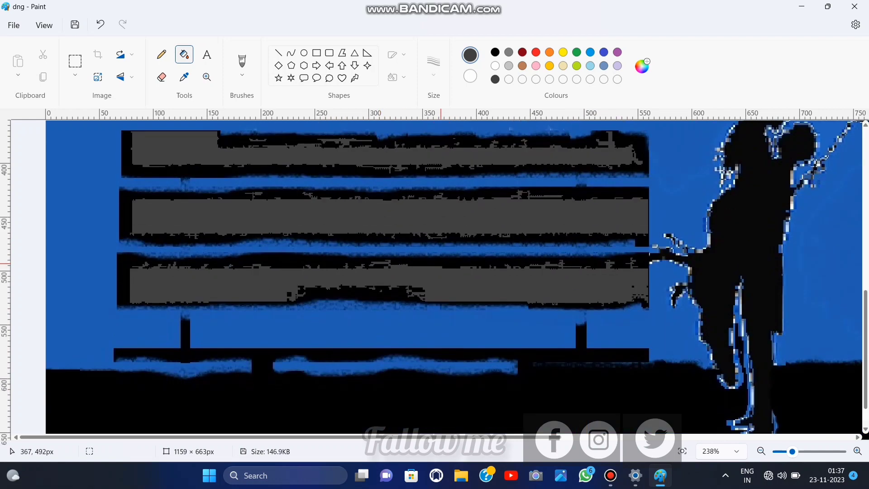
{"action": "left_click_drag", "start_coordinate": [432, 353], "coordinate": [215, 352]}
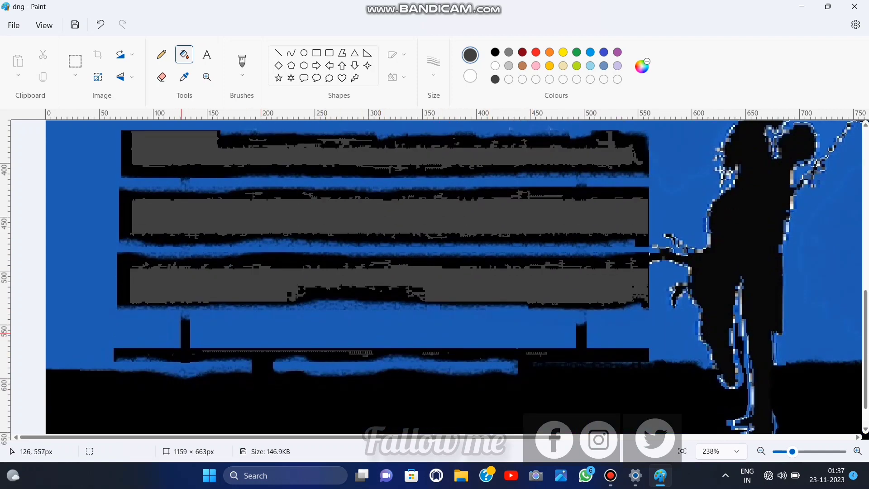
{"action": "left_click", "coordinate": [682, 451]}
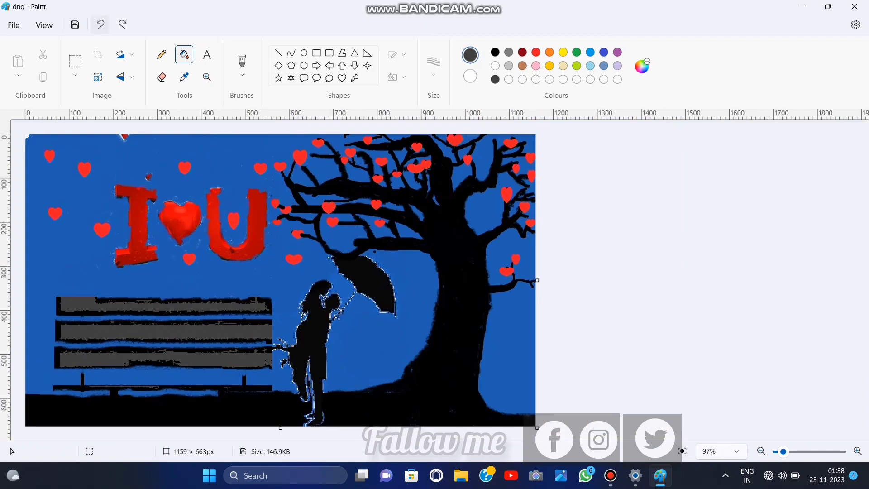
Mix the darker grey #262626 and refill the three bench slats with it.
{"action": "left_click", "coordinate": [642, 65]}
{"action": "left_click", "coordinate": [470, 226]}
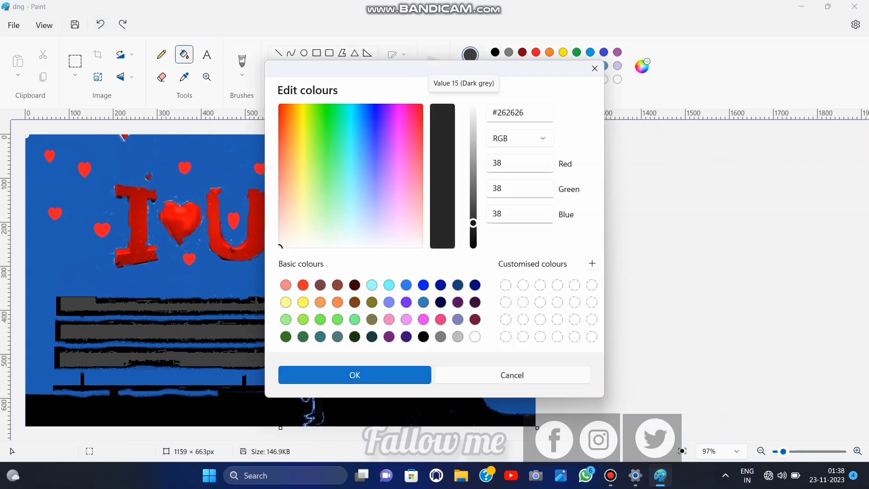
{"action": "left_click", "coordinate": [353, 373]}
{"action": "left_click", "coordinate": [240, 305]}
{"action": "left_click", "coordinate": [239, 331]}
{"action": "left_click", "coordinate": [239, 358]}
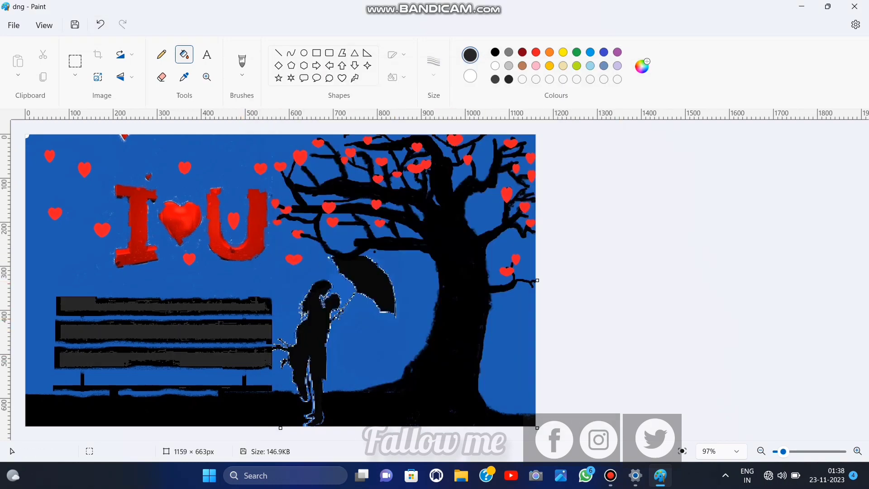
With the calligraphy brush in dark grey, paint grass blades along the ground line from the left canvas edge to the tree's base.
{"action": "left_click_drag", "start_coordinate": [783, 451], "coordinate": [789, 451]}
{"action": "left_click", "coordinate": [242, 75]}
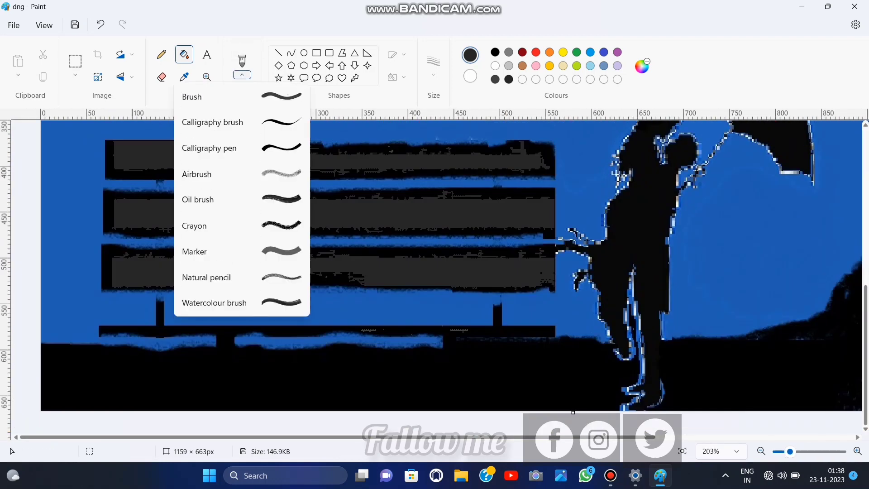
{"action": "left_click", "coordinate": [213, 122]}
{"action": "left_click", "coordinate": [433, 68]}
{"action": "left_click", "coordinate": [432, 147]}
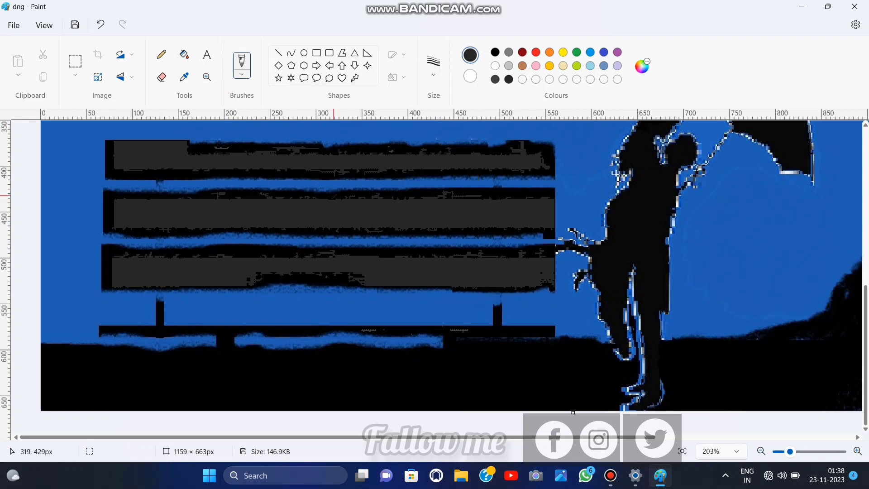
{"action": "left_click_drag", "start_coordinate": [50, 326], "coordinate": [54, 349]}
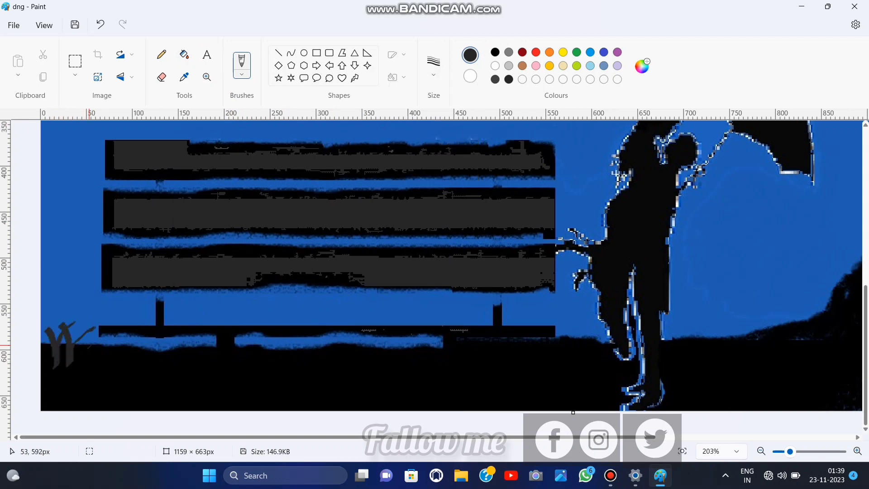
{"action": "mouse_move", "coordinate": [82, 327]}
{"action": "left_mouse_down"}
{"action": "mouse_move", "coordinate": [92, 377]}
{"action": "mouse_move", "coordinate": [120, 343]}
{"action": "mouse_move", "coordinate": [127, 359]}
{"action": "mouse_move", "coordinate": [153, 339]}
{"action": "left_mouse_up"}
{"action": "mouse_move", "coordinate": [99, 341]}
{"action": "left_mouse_down"}
{"action": "mouse_move", "coordinate": [178, 348]}
{"action": "mouse_move", "coordinate": [179, 373]}
{"action": "mouse_move", "coordinate": [198, 343]}
{"action": "mouse_move", "coordinate": [296, 352]}
{"action": "mouse_move", "coordinate": [337, 342]}
{"action": "mouse_move", "coordinate": [421, 356]}
{"action": "mouse_move", "coordinate": [440, 339]}
{"action": "mouse_move", "coordinate": [461, 354]}
{"action": "mouse_move", "coordinate": [525, 337]}
{"action": "left_mouse_up"}
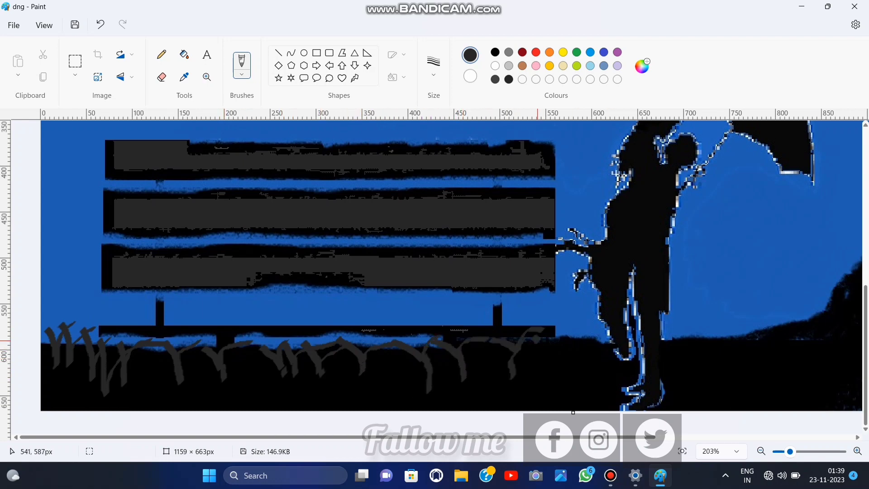
{"action": "mouse_move", "coordinate": [538, 339]}
{"action": "left_mouse_down"}
{"action": "mouse_move", "coordinate": [550, 376]}
{"action": "mouse_move", "coordinate": [610, 324]}
{"action": "mouse_move", "coordinate": [732, 332]}
{"action": "mouse_move", "coordinate": [677, 347]}
{"action": "mouse_move", "coordinate": [702, 325]}
{"action": "mouse_move", "coordinate": [783, 306]}
{"action": "mouse_move", "coordinate": [800, 320]}
{"action": "left_mouse_up"}
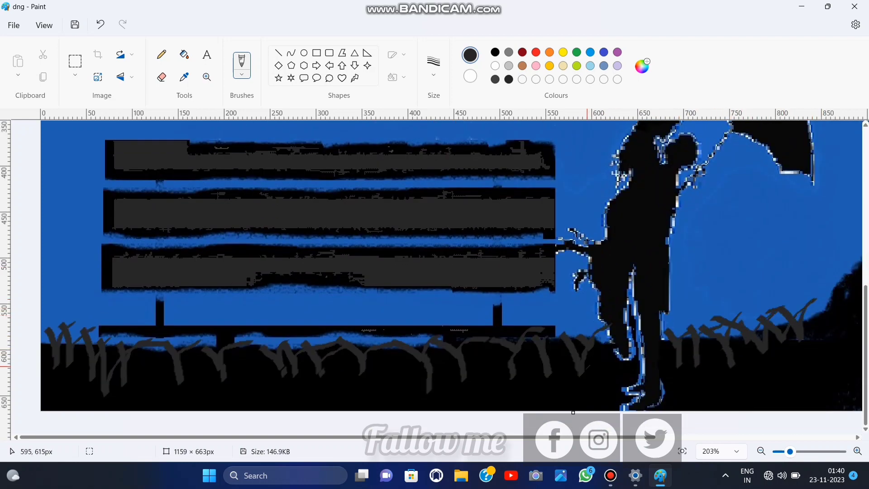
Lengthen the grass stems downward into the ground beside the couple and beneath the bench, undoing one stroke.
{"action": "left_click_drag", "start_coordinate": [585, 369], "coordinate": [583, 392]}
{"action": "left_click_drag", "start_coordinate": [549, 372], "coordinate": [550, 393]}
{"action": "left_click_drag", "start_coordinate": [45, 371], "coordinate": [43, 382]}
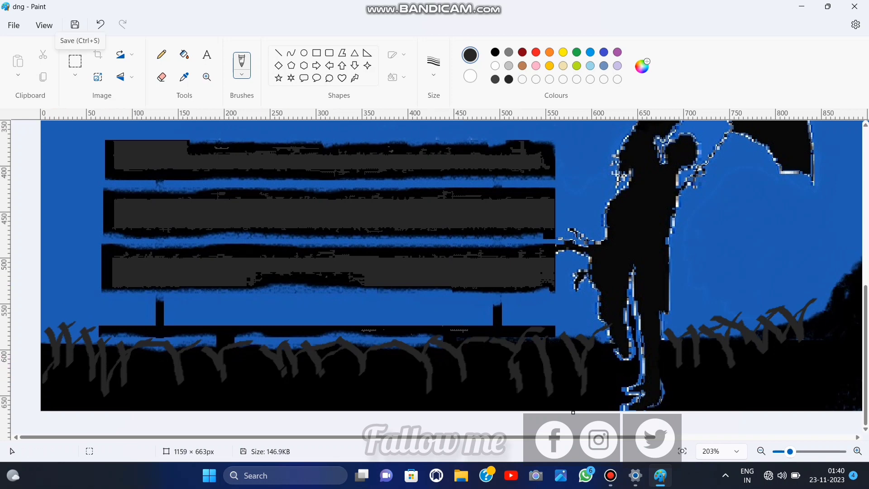
{"action": "left_click", "coordinate": [101, 25]}
{"action": "left_click_drag", "start_coordinate": [104, 392], "coordinate": [105, 403]}
{"action": "left_click_drag", "start_coordinate": [124, 379], "coordinate": [128, 395]}
{"action": "left_click_drag", "start_coordinate": [181, 378], "coordinate": [188, 405]}
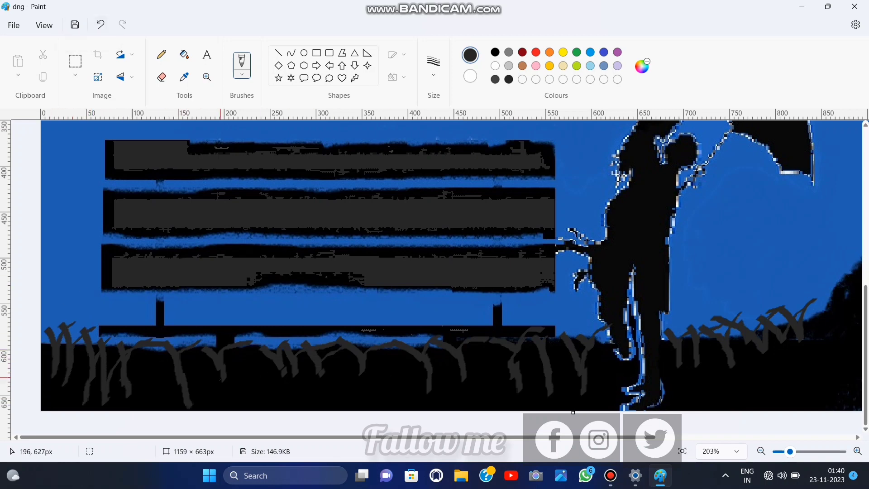
Switch to black and another brush, and paint over the lower ends of the grass stems across the ground.
{"action": "left_click", "coordinate": [641, 66]}
{"action": "left_click", "coordinate": [354, 372]}
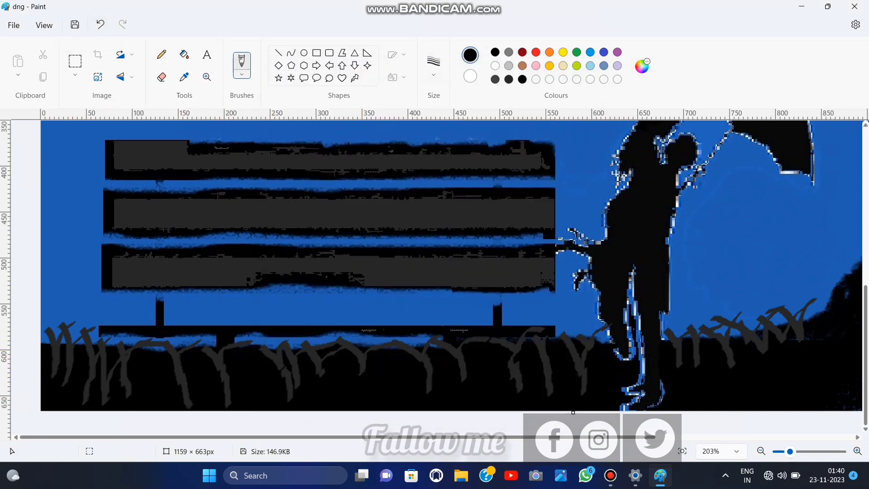
{"action": "left_click", "coordinate": [242, 66]}
{"action": "left_click", "coordinate": [283, 222]}
{"action": "mouse_move", "coordinate": [319, 384]}
{"action": "left_mouse_down"}
{"action": "mouse_move", "coordinate": [84, 375]}
{"action": "mouse_move", "coordinate": [529, 379]}
{"action": "mouse_move", "coordinate": [509, 366]}
{"action": "left_mouse_up"}
{"action": "left_click_drag", "start_coordinate": [808, 333], "coordinate": [713, 373]}
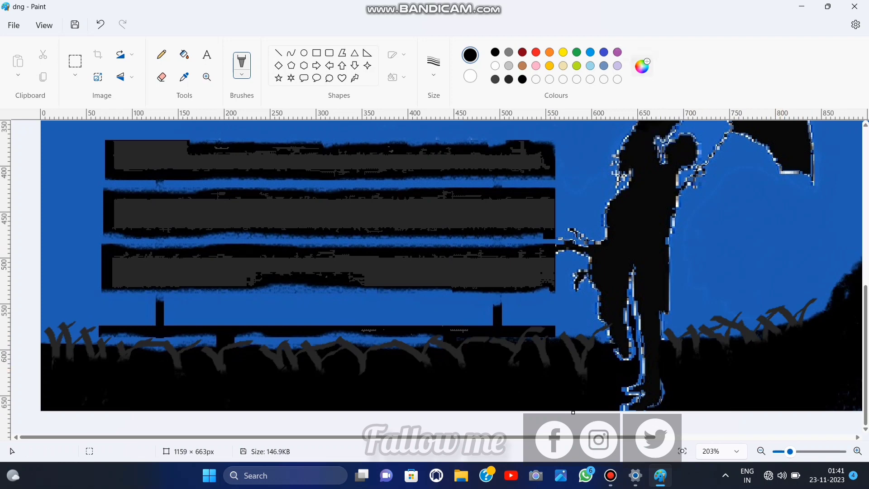
Lighten the colour to dark grey #212121 and paint a band over the ground beneath the grass on both sides of the couple.
{"action": "left_click", "coordinate": [641, 67]}
{"action": "left_click_drag", "start_coordinate": [473, 244], "coordinate": [473, 217]}
{"action": "left_click", "coordinate": [354, 375]}
{"action": "left_click", "coordinate": [433, 67]}
{"action": "left_click", "coordinate": [434, 121]}
{"action": "mouse_move", "coordinate": [66, 357]}
{"action": "left_mouse_down"}
{"action": "mouse_move", "coordinate": [51, 357]}
{"action": "mouse_move", "coordinate": [86, 363]}
{"action": "left_mouse_up"}
{"action": "left_click", "coordinate": [641, 67]}
{"action": "left_click_drag", "start_coordinate": [473, 218], "coordinate": [473, 225]}
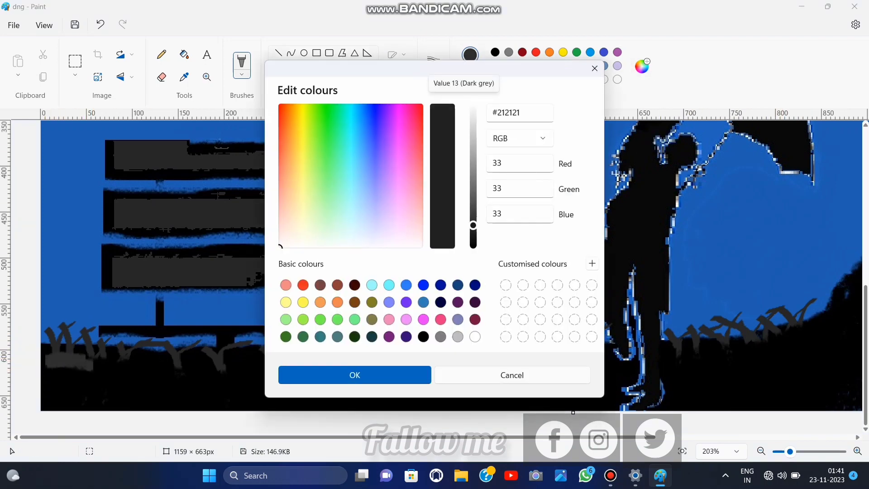
{"action": "left_click", "coordinate": [353, 375]}
{"action": "mouse_move", "coordinate": [68, 362]}
{"action": "left_mouse_down"}
{"action": "mouse_move", "coordinate": [225, 380]}
{"action": "mouse_move", "coordinate": [606, 368]}
{"action": "mouse_move", "coordinate": [543, 378]}
{"action": "left_mouse_up"}
{"action": "mouse_move", "coordinate": [709, 346]}
{"action": "left_mouse_down"}
{"action": "mouse_move", "coordinate": [771, 344]}
{"action": "mouse_move", "coordinate": [760, 357]}
{"action": "mouse_move", "coordinate": [682, 353]}
{"action": "left_mouse_up"}
With a near-black grey and a larger brush size, shade the lower ground from under the bench towards the tree.
{"action": "left_click", "coordinate": [642, 66]}
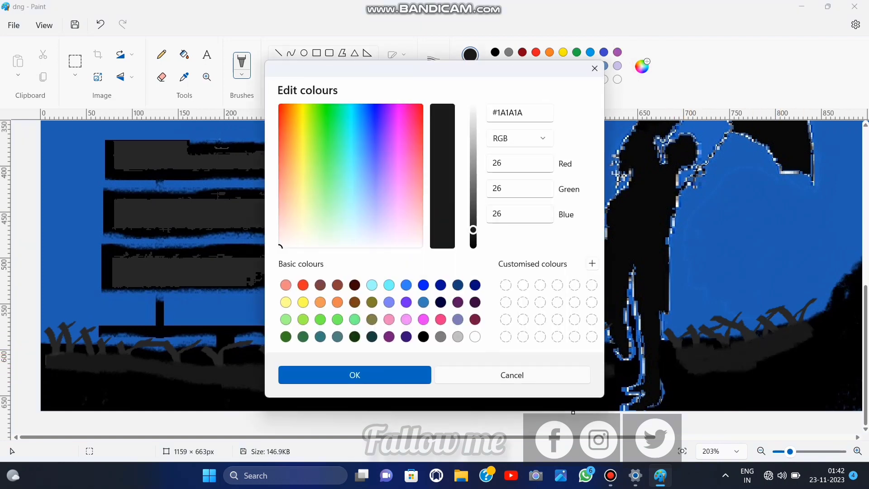
{"action": "left_click", "coordinate": [354, 374]}
{"action": "left_click", "coordinate": [434, 68]}
{"action": "left_click", "coordinate": [434, 175]}
{"action": "mouse_move", "coordinate": [273, 396]}
{"action": "left_mouse_down"}
{"action": "mouse_move", "coordinate": [46, 392]}
{"action": "mouse_move", "coordinate": [439, 368]}
{"action": "mouse_move", "coordinate": [714, 368]}
{"action": "mouse_move", "coordinate": [791, 352]}
{"action": "left_mouse_up"}
{"action": "scroll", "coordinate": [791, 351], "scroll_direction": "down", "scroll_amount": 5}
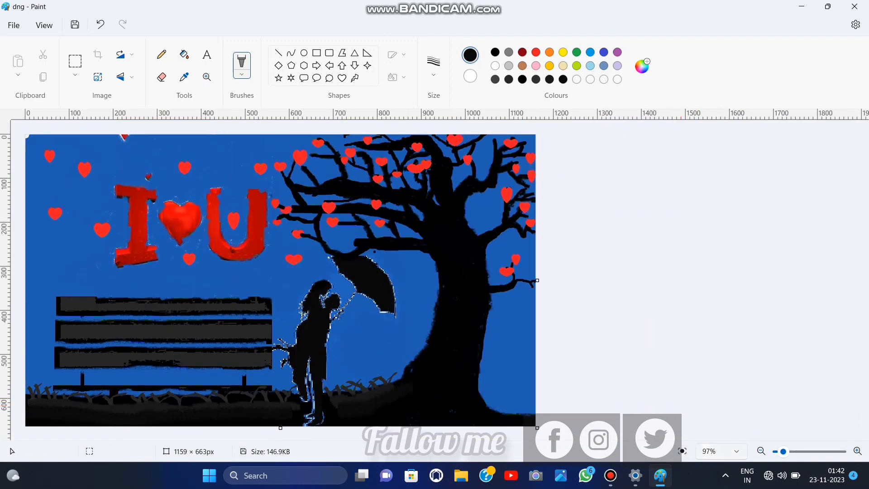
Extend the near-black shading from the tree's base along the ground to the left canvas edge, blending it into the grass band.
{"action": "scroll", "coordinate": [553, 352], "scroll_direction": "up", "scroll_amount": 5}
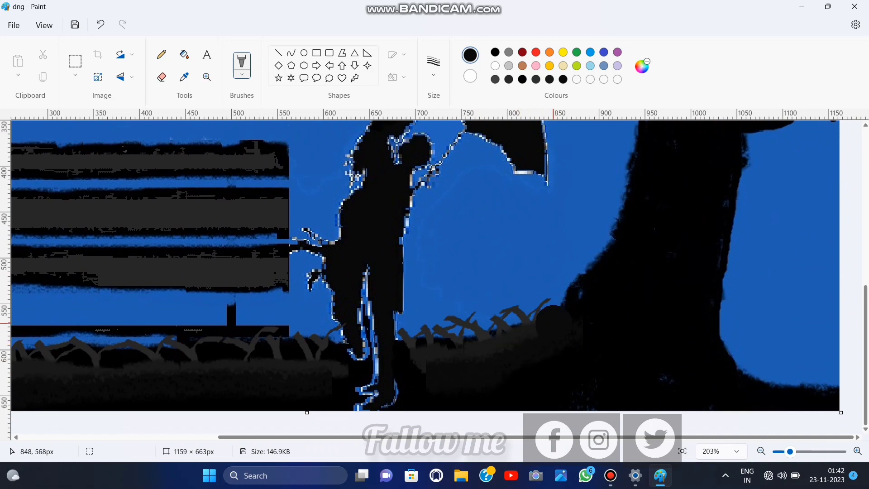
{"action": "mouse_move", "coordinate": [551, 327]}
{"action": "left_mouse_down"}
{"action": "mouse_move", "coordinate": [543, 358]}
{"action": "mouse_move", "coordinate": [317, 389]}
{"action": "mouse_move", "coordinate": [110, 376]}
{"action": "left_mouse_up"}
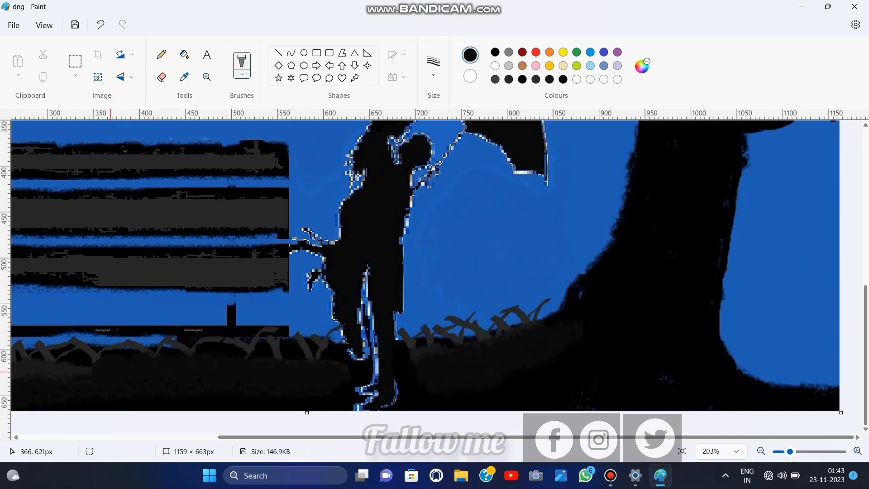
{"action": "scroll", "coordinate": [110, 376], "scroll_direction": "left", "scroll_amount": 6}
{"action": "left_click_drag", "start_coordinate": [343, 373], "coordinate": [38, 362]}
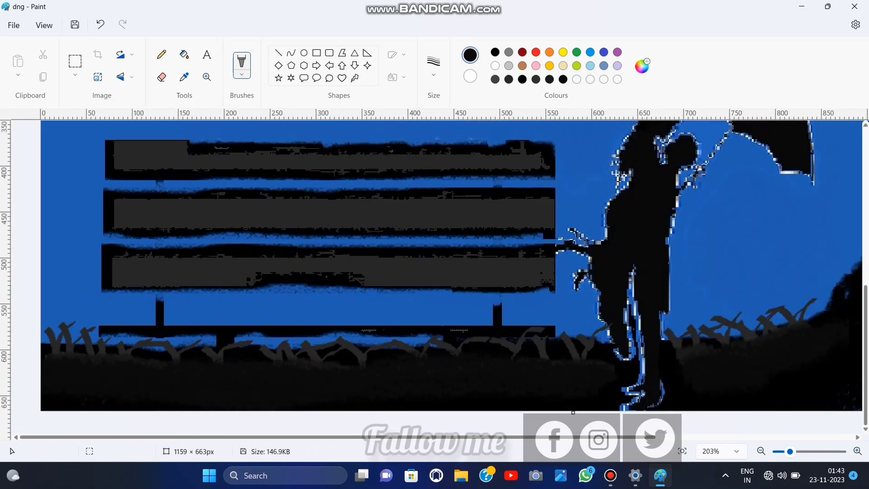
{"action": "scroll", "coordinate": [453, 271], "scroll_direction": "down", "scroll_amount": 5}
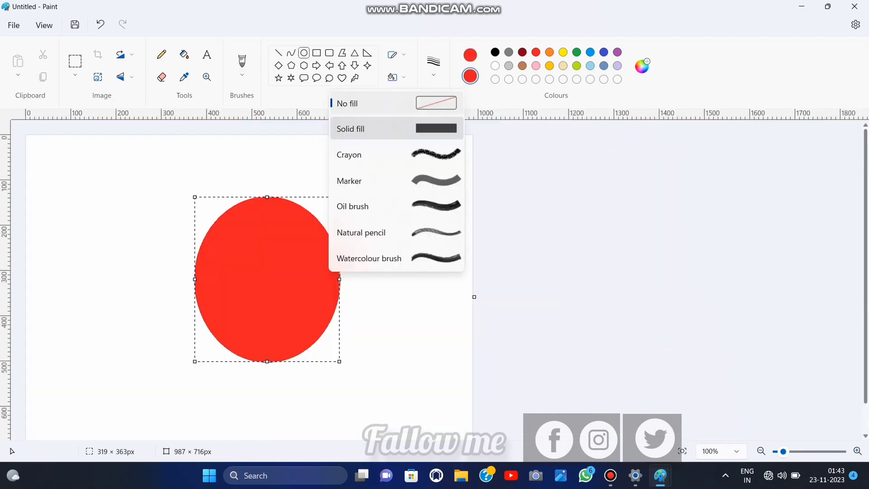
In the untitled drawing, resize the red circle to about 254 × 246 px and overlap it with a white ellipse about 189 × 255 px.
{"action": "left_click_drag", "start_coordinate": [340, 361], "coordinate": [310, 309]}
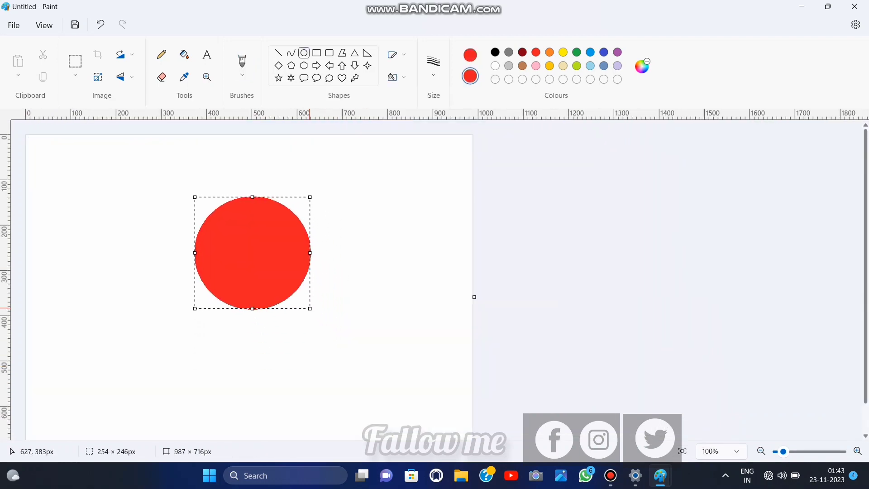
{"action": "left_click", "coordinate": [495, 66]}
{"action": "left_click", "coordinate": [536, 52]}
{"action": "left_click", "coordinate": [407, 172]}
{"action": "left_click", "coordinate": [495, 65]}
{"action": "left_click", "coordinate": [470, 55]}
{"action": "left_click", "coordinate": [495, 65]}
{"action": "left_click_drag", "start_coordinate": [247, 175], "coordinate": [332, 290]}
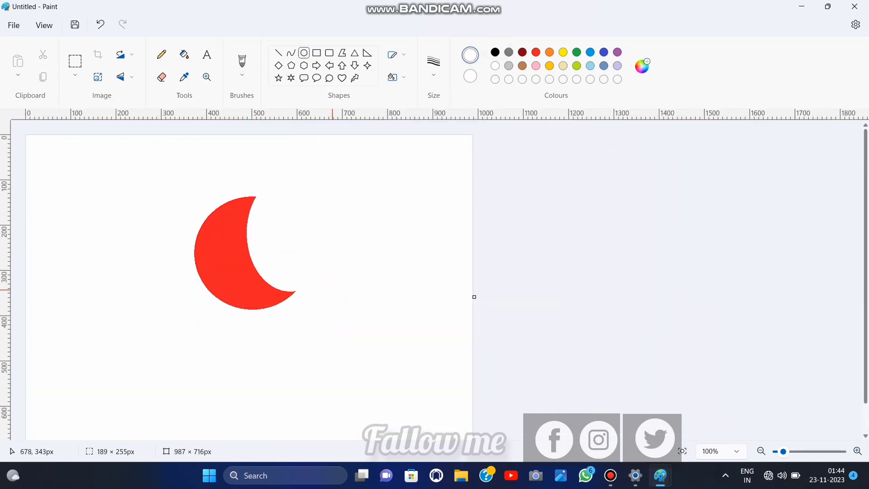
Move and resize the white ellipse over the red circle to leave a slim crescent moon.
{"action": "left_click_drag", "start_coordinate": [290, 231], "coordinate": [260, 219]}
{"action": "left_click_drag", "start_coordinate": [304, 281], "coordinate": [268, 291]}
{"action": "left_click_drag", "start_coordinate": [261, 226], "coordinate": [264, 230]}
Copy the red crescent into the upper-left sky of the dng picture and fill it white.
{"action": "left_click", "coordinate": [76, 61]}
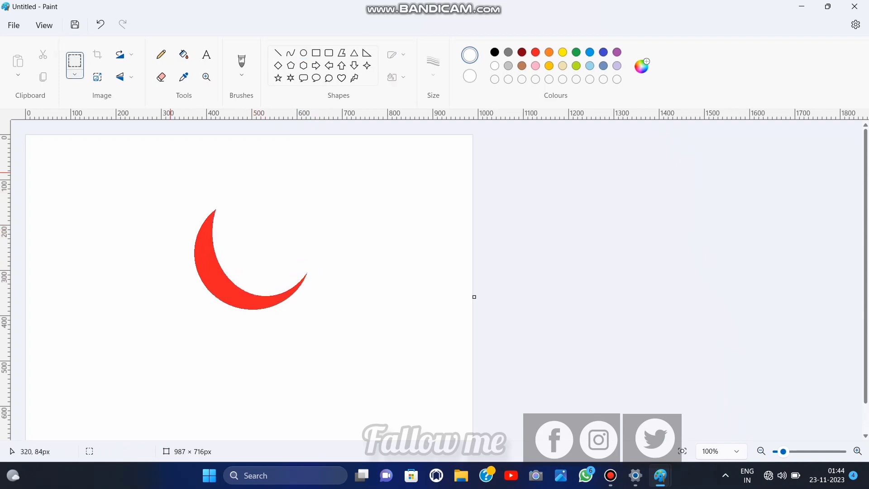
{"action": "left_click_drag", "start_coordinate": [177, 181], "coordinate": [333, 338]}
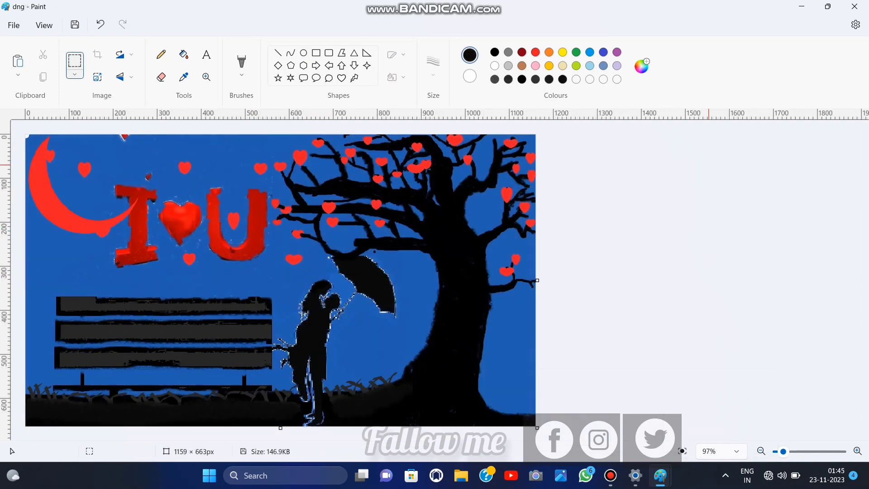
{"action": "left_click", "coordinate": [494, 65]}
{"action": "left_click", "coordinate": [184, 54]}
{"action": "left_click", "coordinate": [40, 177]}
Mix a light grey and fill the three bench slats with it.
{"action": "left_click", "coordinate": [642, 66]}
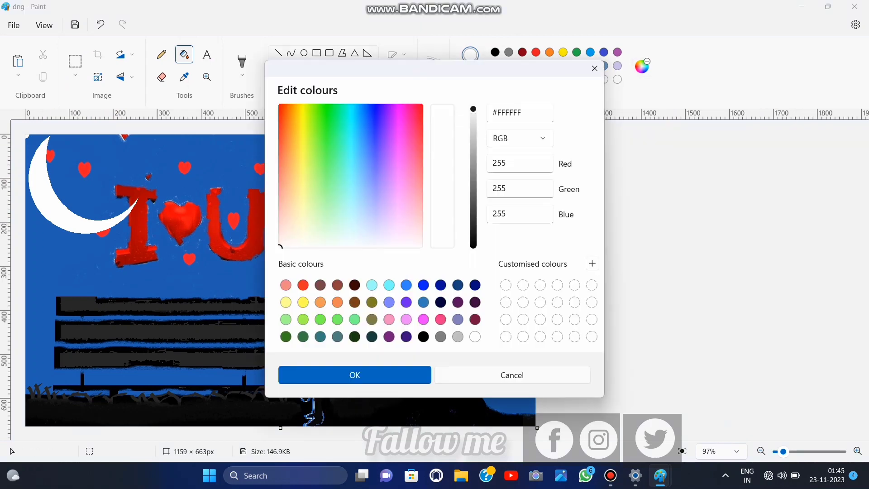
{"action": "left_click_drag", "start_coordinate": [473, 108], "coordinate": [473, 162]}
{"action": "left_click", "coordinate": [354, 375]}
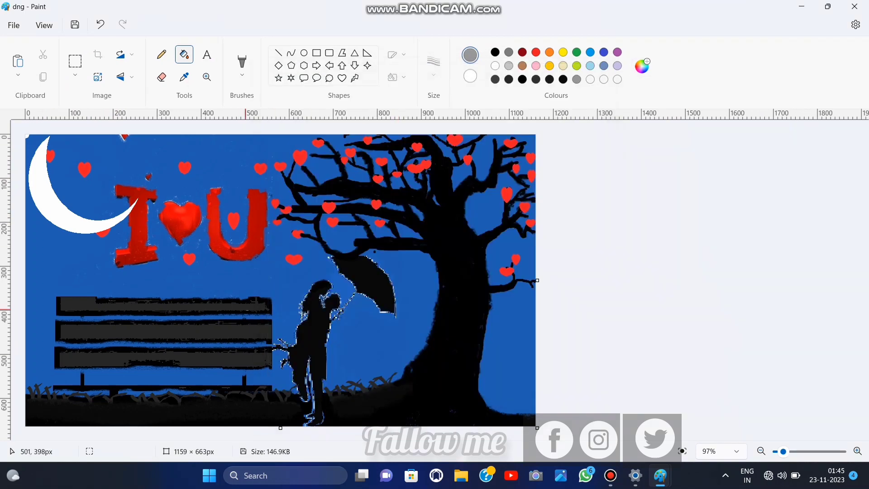
{"action": "left_click", "coordinate": [226, 305]}
{"action": "left_click", "coordinate": [229, 331]}
{"action": "left_click", "coordinate": [229, 360]}
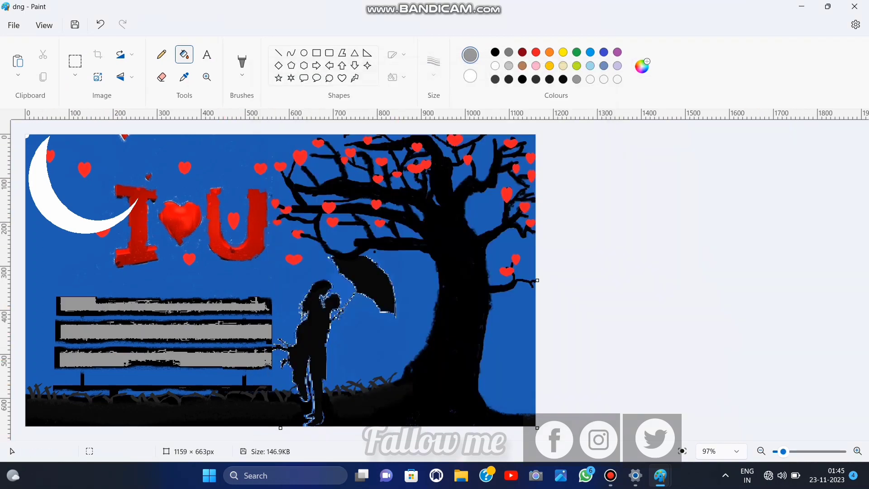
Mix a slightly darker grey and fill the bench slats, parts of the seat strip, a bench foot and the ground beside the bench's right end.
{"action": "scroll", "coordinate": [554, 271], "scroll_direction": "up", "scroll_amount": 5}
{"action": "scroll", "coordinate": [554, 271], "scroll_direction": "down", "scroll_amount": 1}
{"action": "left_click", "coordinate": [641, 66]}
{"action": "left_click", "coordinate": [354, 374]}
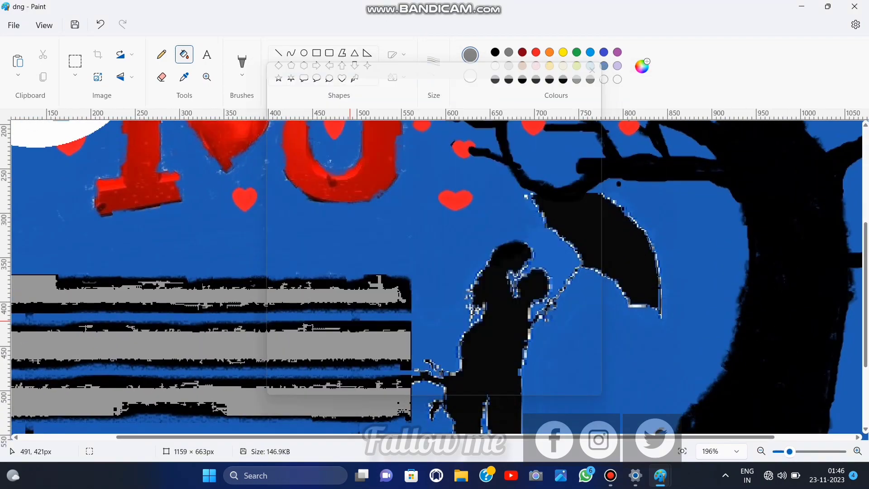
{"action": "scroll", "coordinate": [348, 337], "scroll_direction": "down", "scroll_amount": 3}
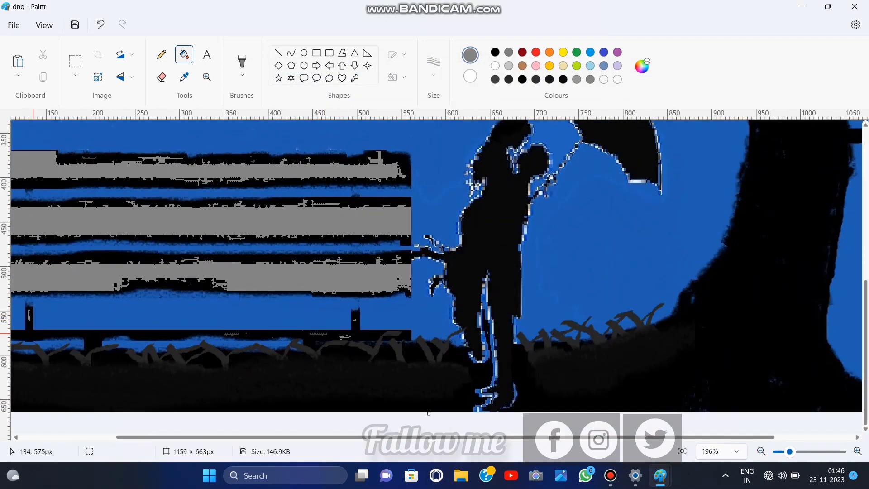
{"action": "left_click", "coordinate": [98, 342]}
{"action": "left_click", "coordinate": [277, 334]}
{"action": "left_click", "coordinate": [414, 354]}
{"action": "left_click", "coordinate": [384, 354]}
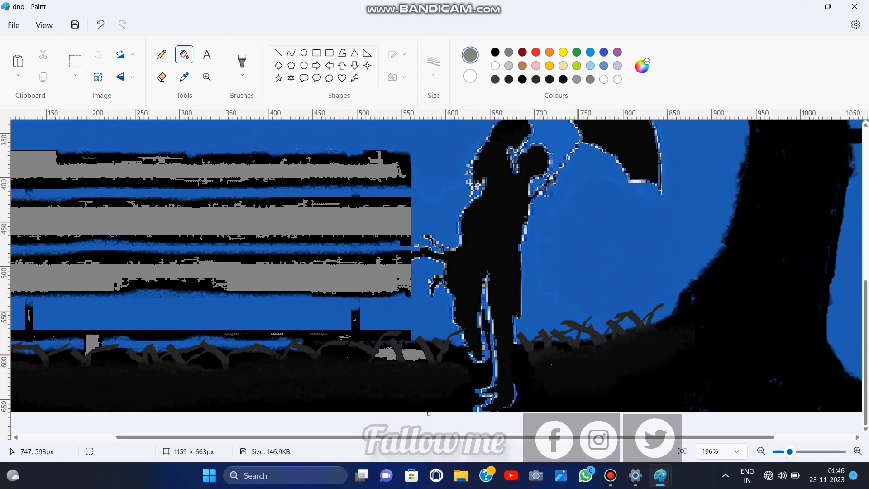
Mix a dark grey and fill the umbrella canopy with it.
{"action": "scroll", "coordinate": [582, 360], "scroll_direction": "up", "scroll_amount": 3}
{"action": "left_click", "coordinate": [620, 280]}
{"action": "left_click", "coordinate": [642, 66]}
{"action": "left_click", "coordinate": [471, 208]}
{"action": "left_click", "coordinate": [343, 372]}
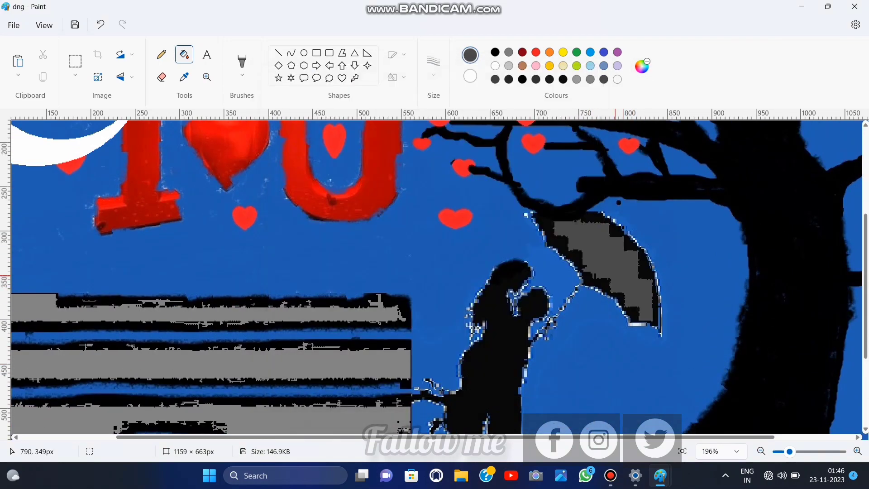
Mix a medium grey and fill the umbrella canopy and a patch of the taller figure's hair with it.
{"action": "scroll", "coordinate": [615, 276], "scroll_direction": "down", "scroll_amount": 3}
{"action": "left_click", "coordinate": [641, 66]}
{"action": "left_click", "coordinate": [353, 374]}
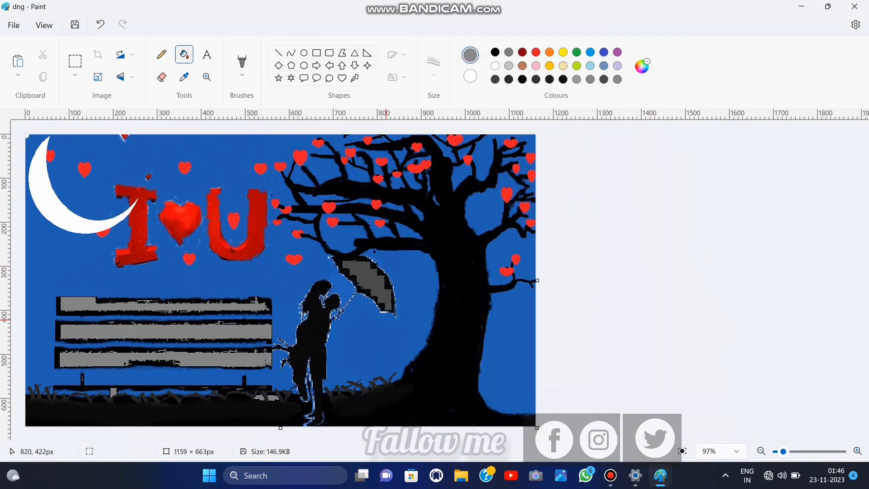
{"action": "left_click", "coordinate": [390, 302]}
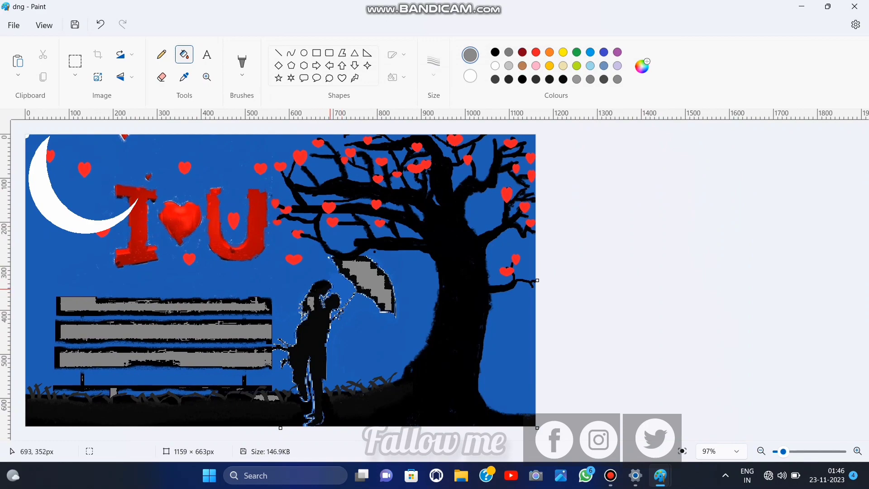